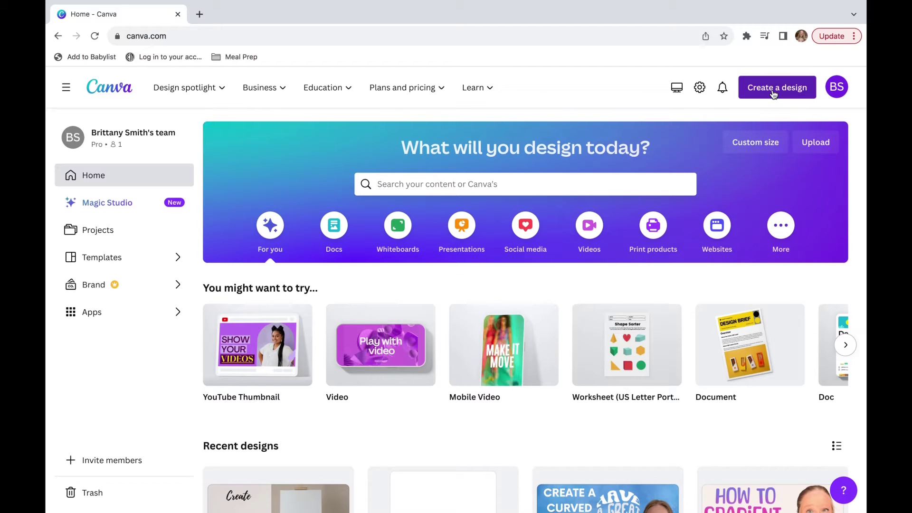
Enter a custom design size of 30 × 36 inches
{"action": "left_click", "coordinate": [773, 90]}
{"action": "left_click", "coordinate": [628, 439]}
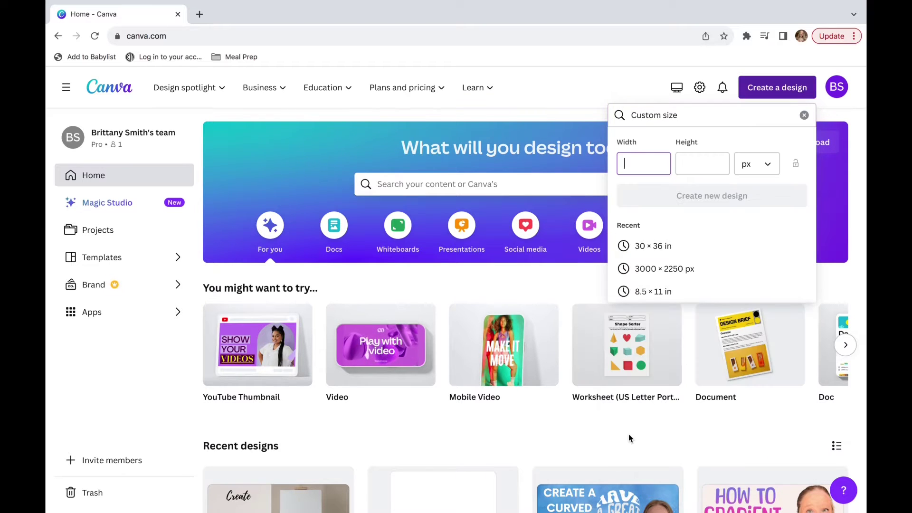
{"action": "left_click", "coordinate": [756, 165]}
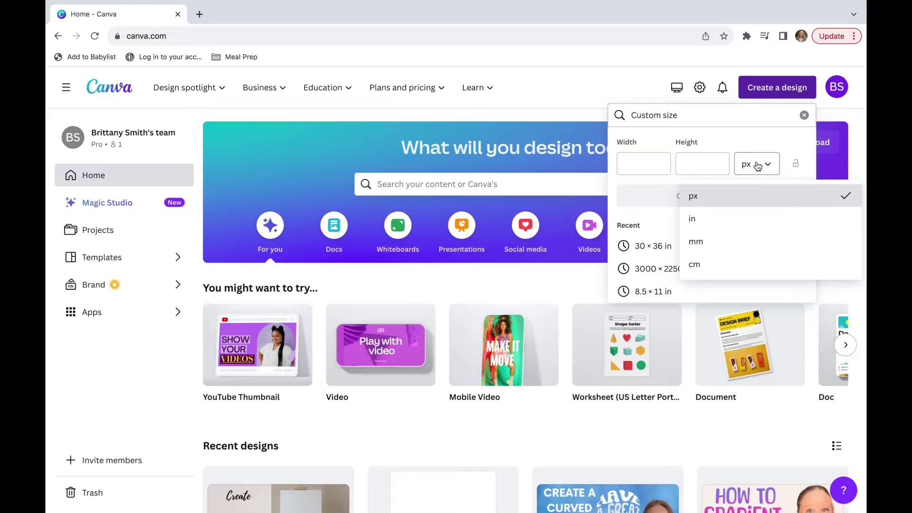
{"action": "left_click", "coordinate": [711, 218]}
{"action": "left_click", "coordinate": [635, 166]}
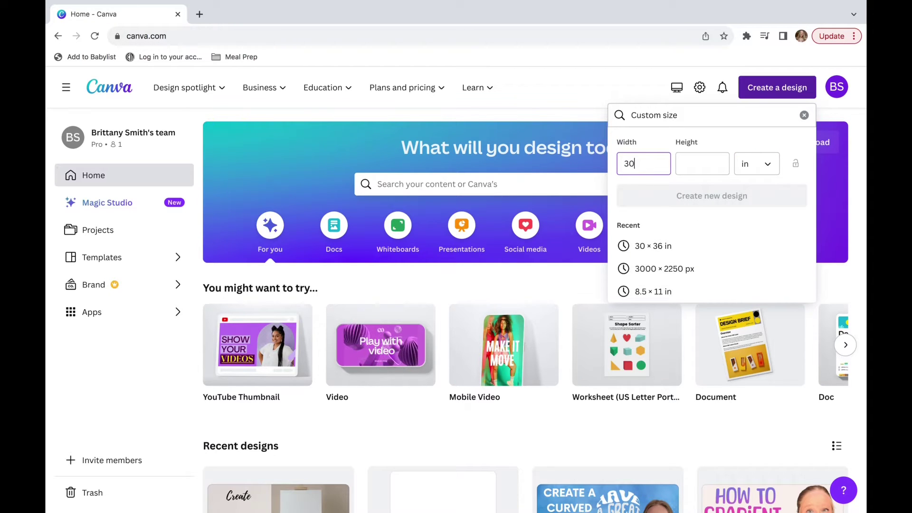
{"action": "left_click", "coordinate": [682, 163]}
{"action": "type", "text": "36"}
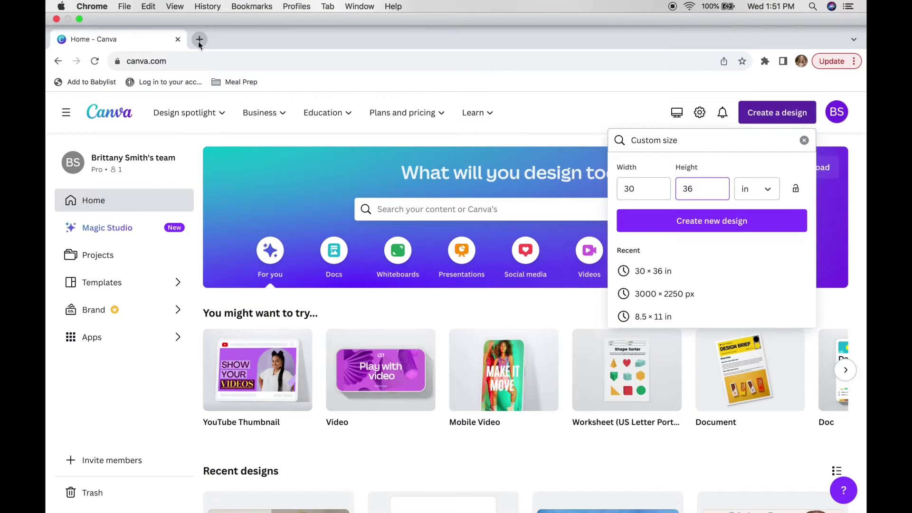
Search Google for welcome sign dimensions and view the size guide listing 30"×36"
{"action": "left_click", "coordinate": [199, 39]}
{"action": "type", "text": "welcome sign dimentions"}
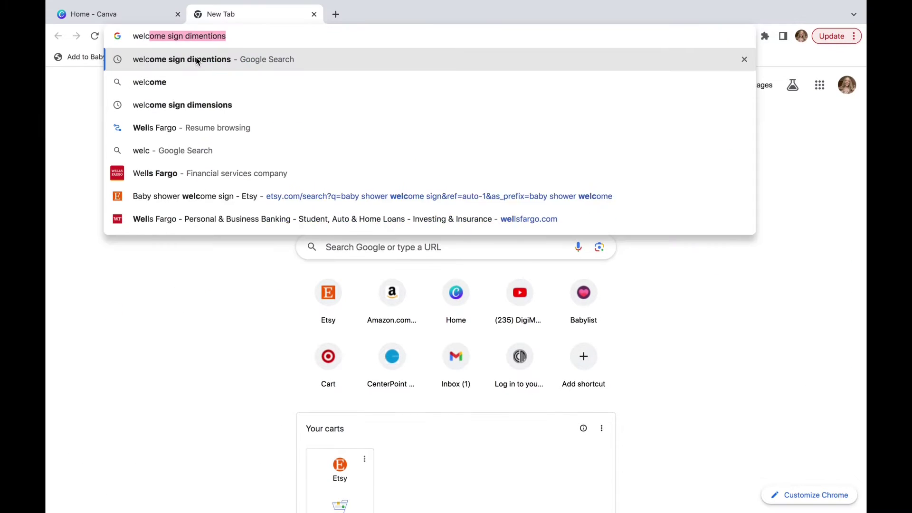
{"action": "left_click", "coordinate": [198, 59]}
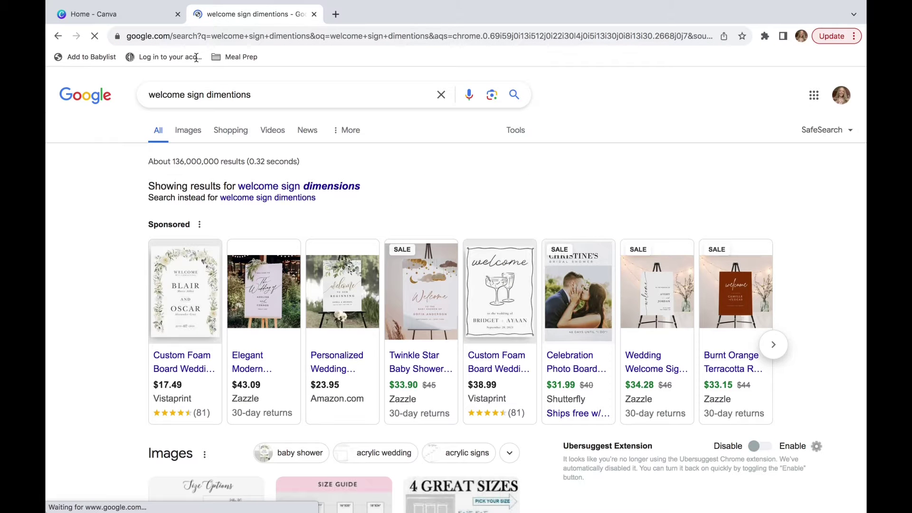
{"action": "scroll", "coordinate": [359, 413], "scroll_direction": "down", "scroll_amount": 2}
{"action": "left_click", "coordinate": [360, 414]}
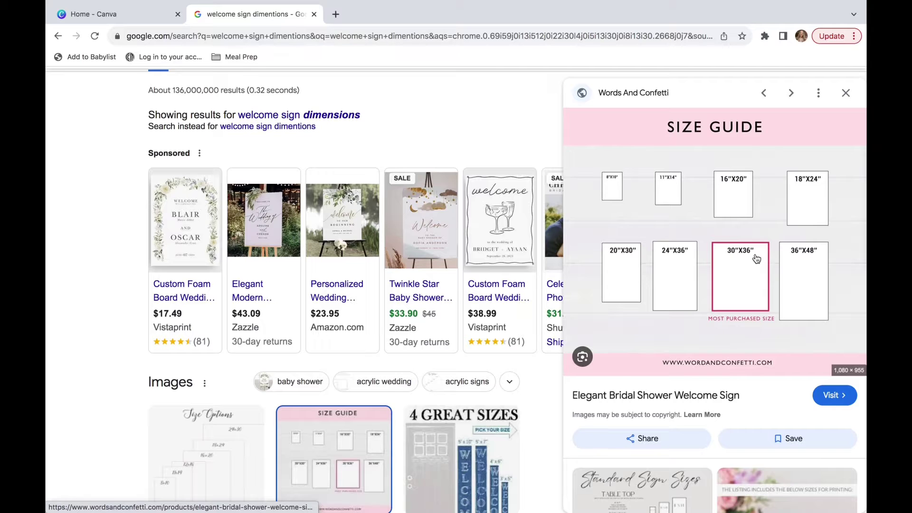
Return to Canva and create the blank 30 × 36 in design
{"action": "left_click", "coordinate": [67, 18]}
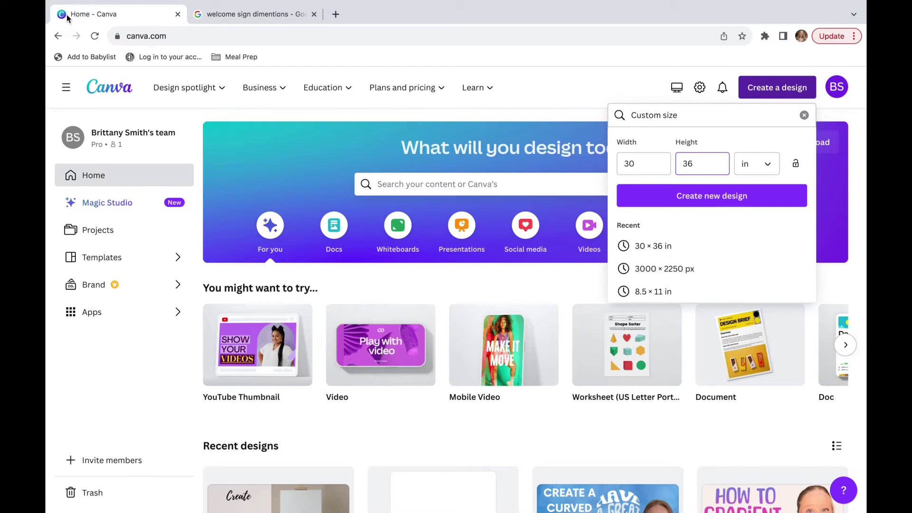
{"action": "left_click", "coordinate": [715, 199]}
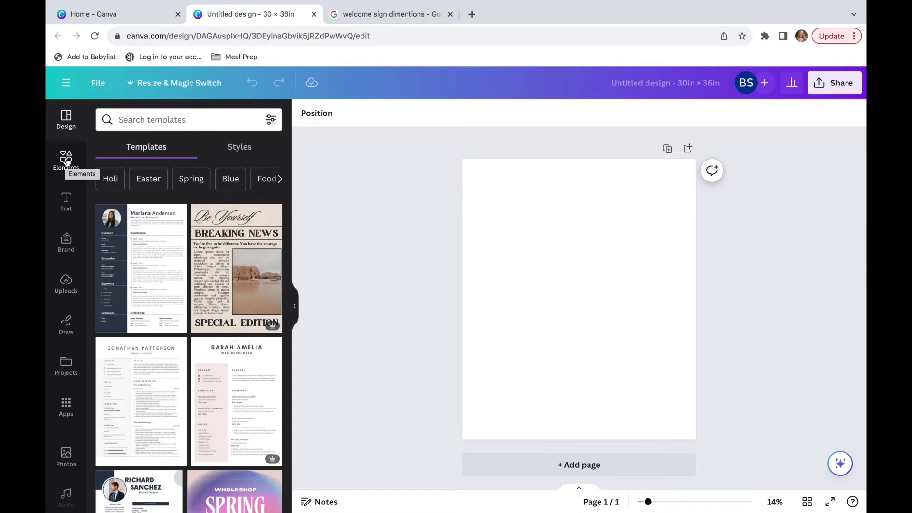
Search Elements for 'flower' and show all flower graphics
{"action": "left_click", "coordinate": [66, 161]}
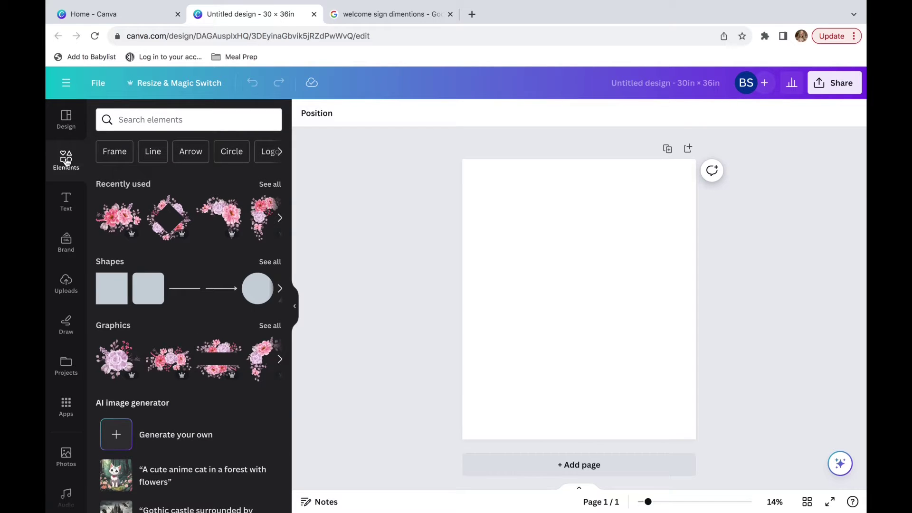
{"action": "left_click", "coordinate": [148, 119]}
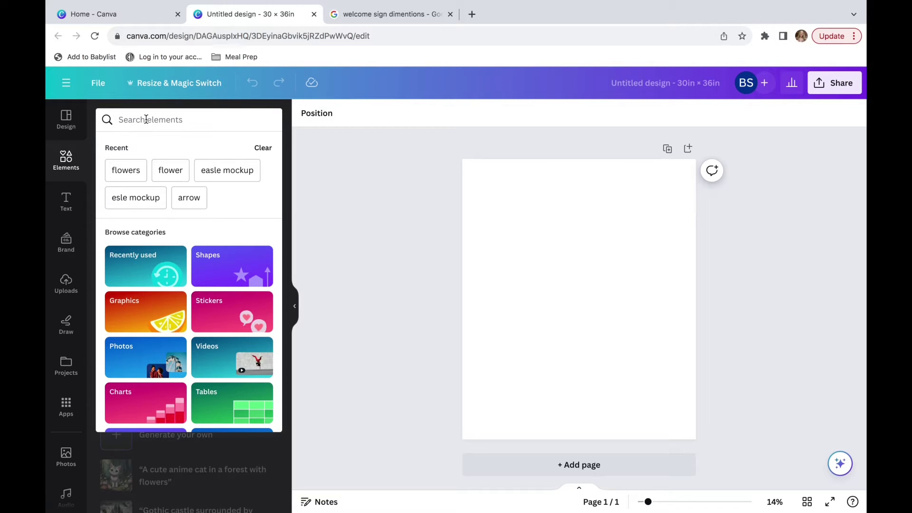
{"action": "type", "text": "flower"}
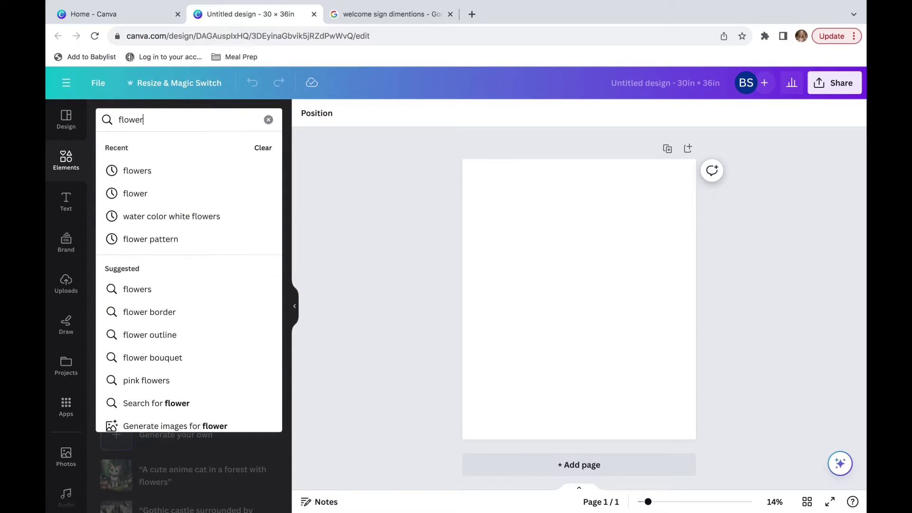
{"action": "key", "text": "Return"}
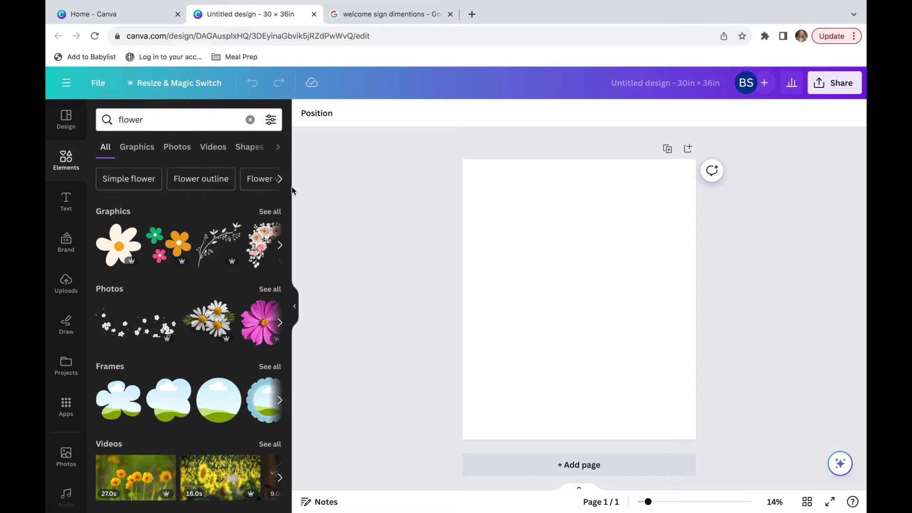
{"action": "left_click", "coordinate": [270, 212]}
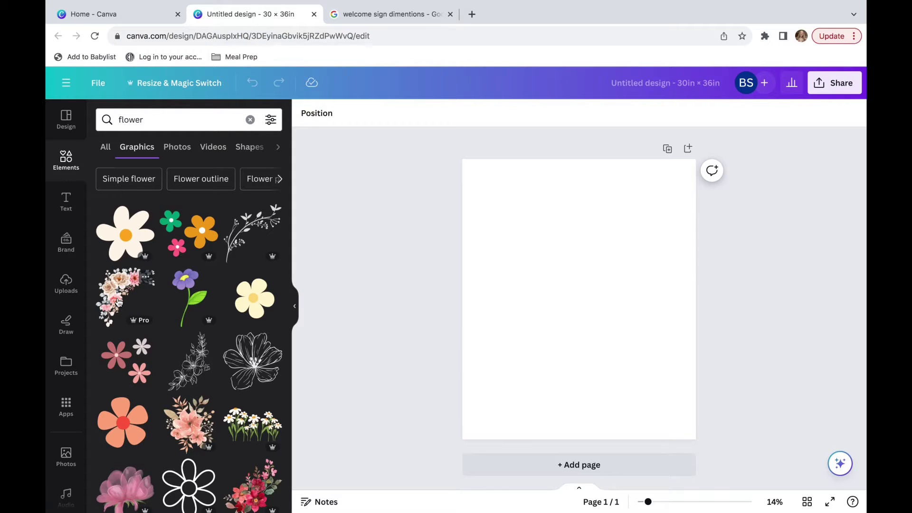
Find graphics similar to the peach floral arrangement and browse the floral corner results
{"action": "left_click", "coordinate": [148, 277]}
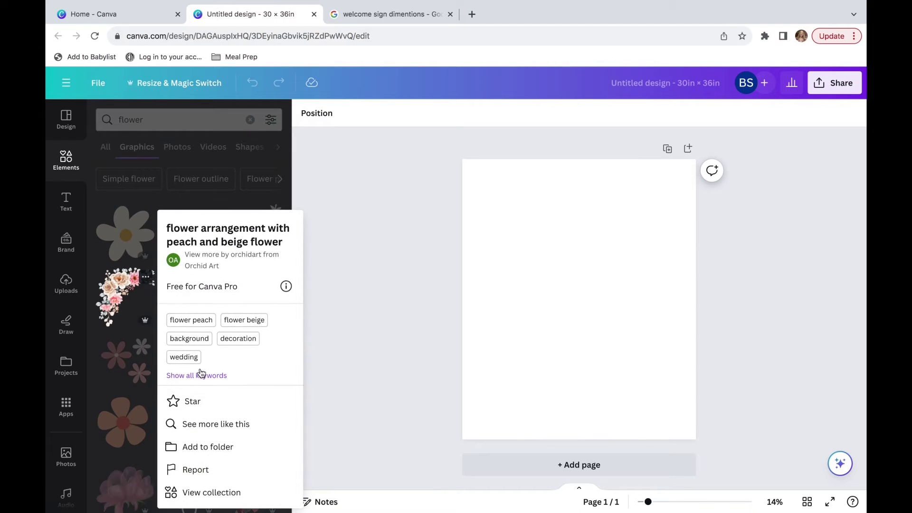
{"action": "left_click", "coordinate": [242, 424]}
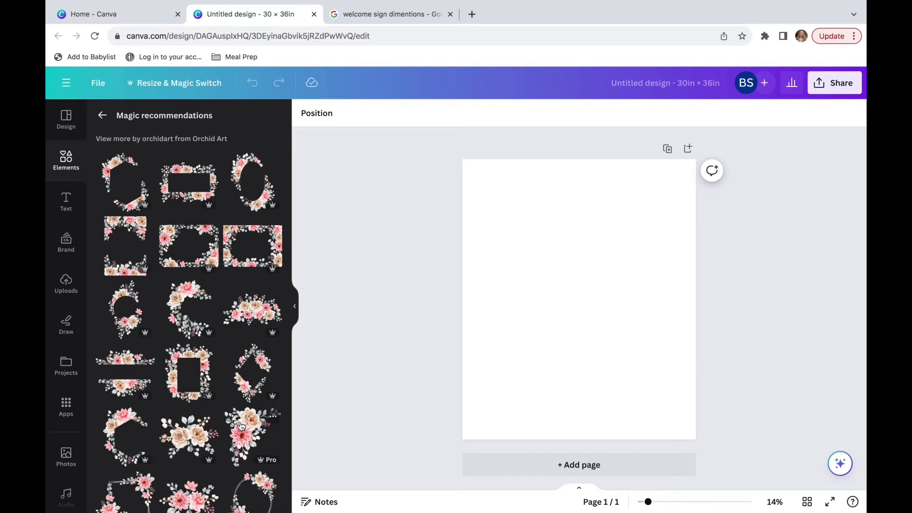
{"action": "scroll", "coordinate": [241, 425], "scroll_direction": "down", "scroll_amount": 15}
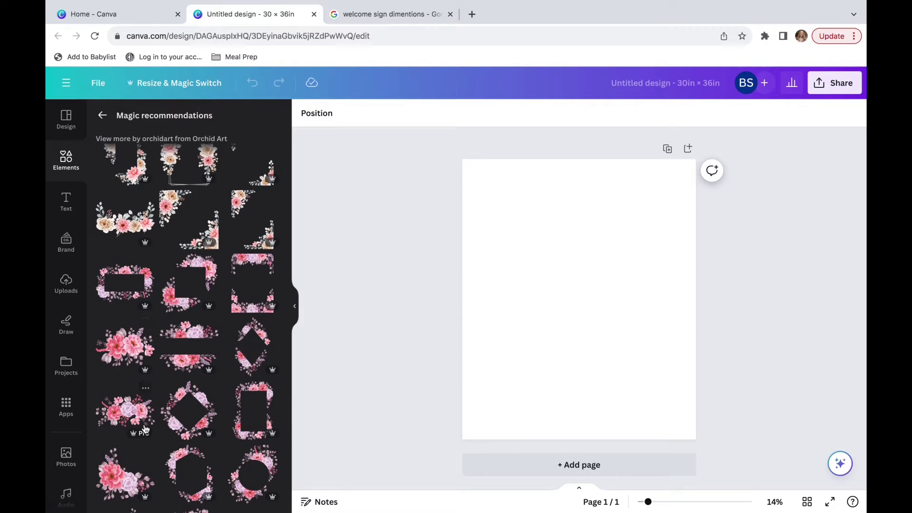
{"action": "scroll", "coordinate": [147, 431], "scroll_direction": "down", "scroll_amount": 5}
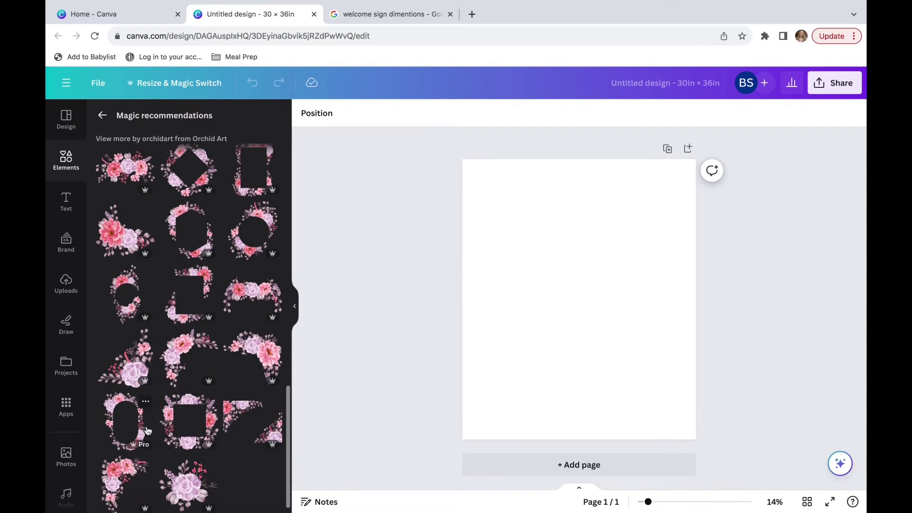
Place a floral graphic top-left and a rotated bouquet in the bottom-right corner
{"action": "left_click", "coordinate": [183, 346]}
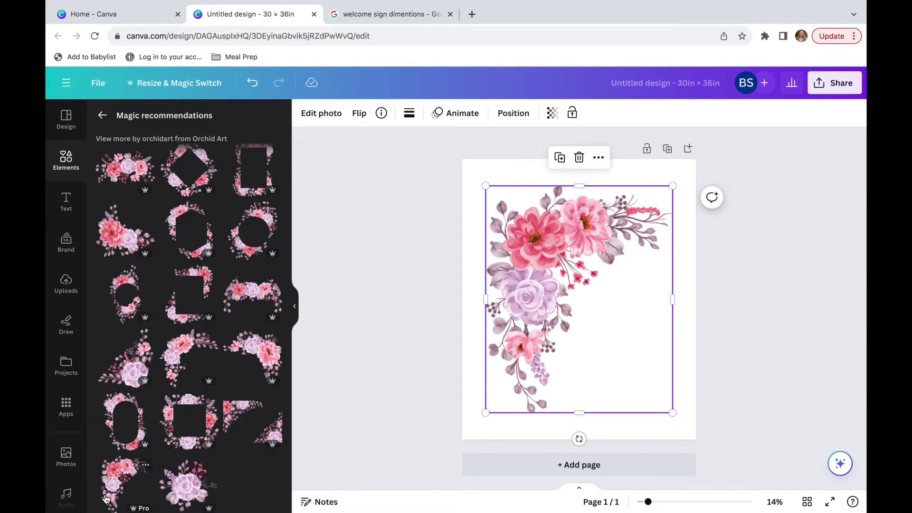
{"action": "left_click_drag", "start_coordinate": [514, 311], "coordinate": [472, 255]}
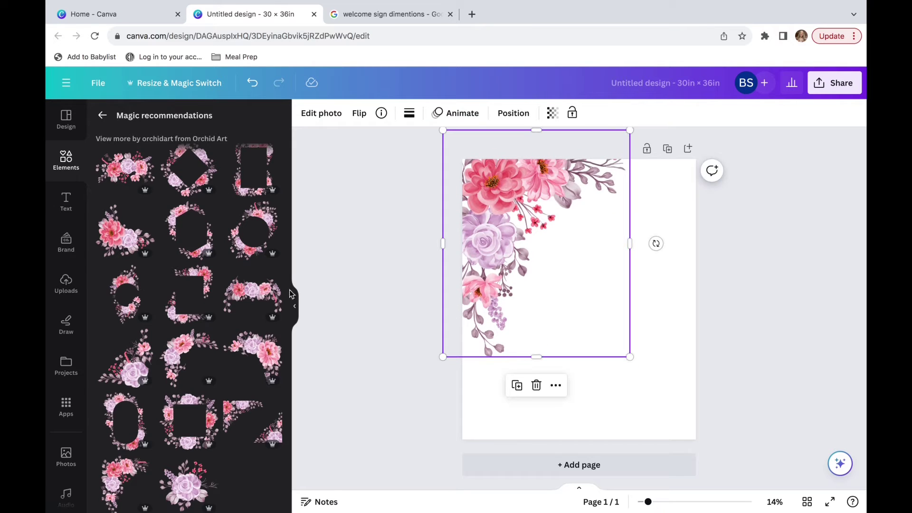
{"action": "scroll", "coordinate": [205, 298], "scroll_direction": "up", "scroll_amount": 10}
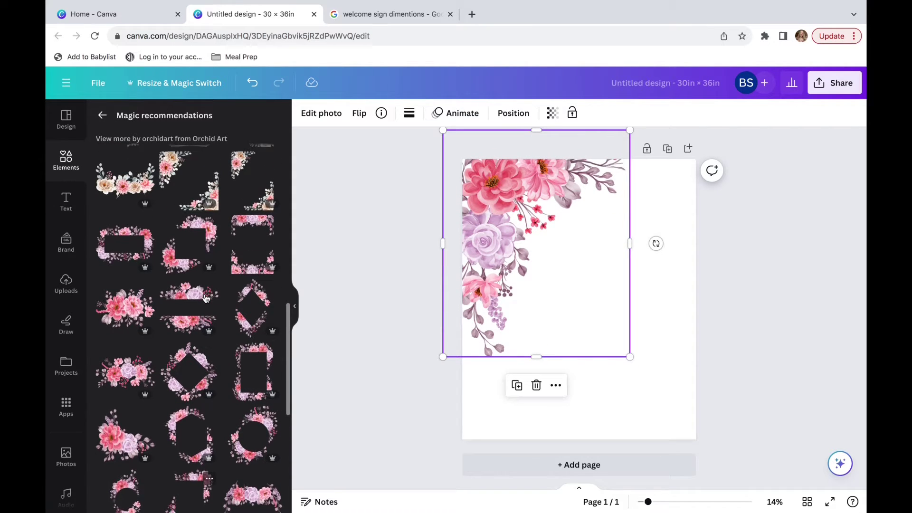
{"action": "scroll", "coordinate": [205, 297], "scroll_direction": "down", "scroll_amount": 3}
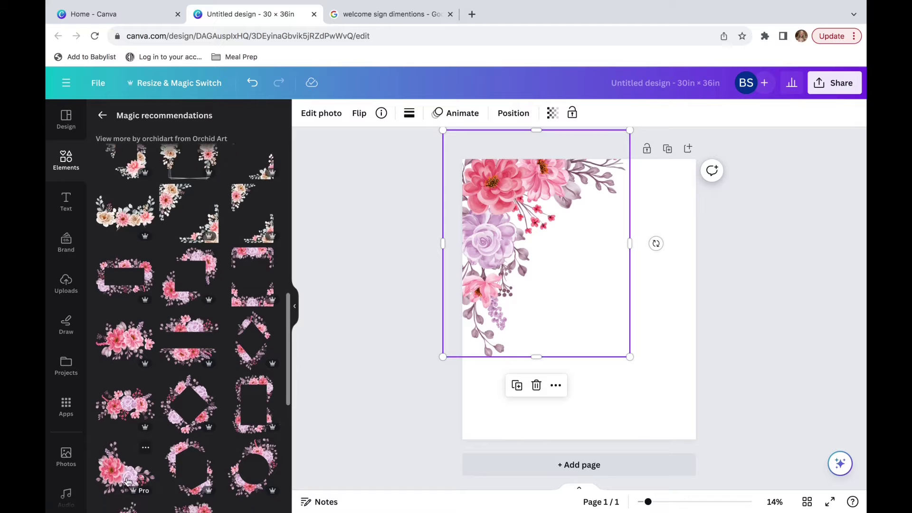
{"action": "left_click", "coordinate": [144, 439]}
{"action": "left_click_drag", "start_coordinate": [562, 269], "coordinate": [650, 354]}
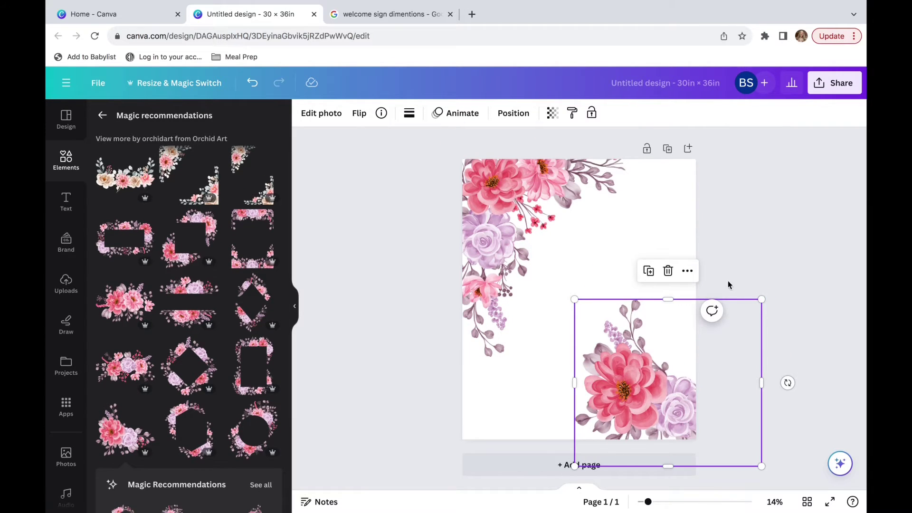
{"action": "left_click_drag", "start_coordinate": [786, 392], "coordinate": [804, 270]}
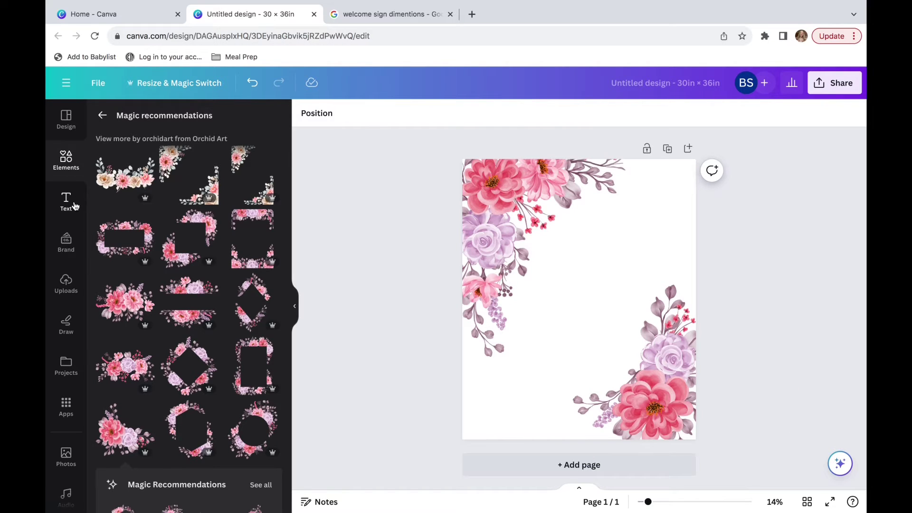
Add a text box and replace its text with WELCOME
{"action": "left_click", "coordinate": [73, 205]}
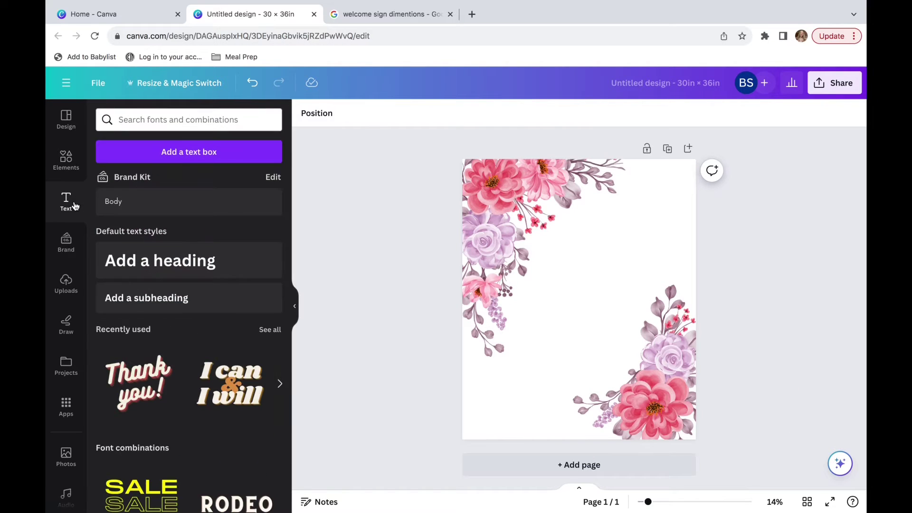
{"action": "left_click", "coordinate": [178, 158]}
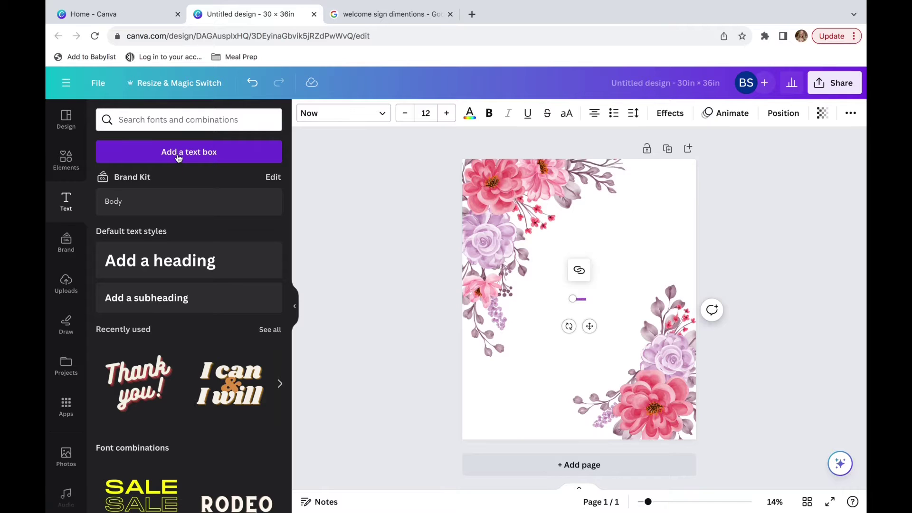
{"action": "key", "text": "BackSpace"}
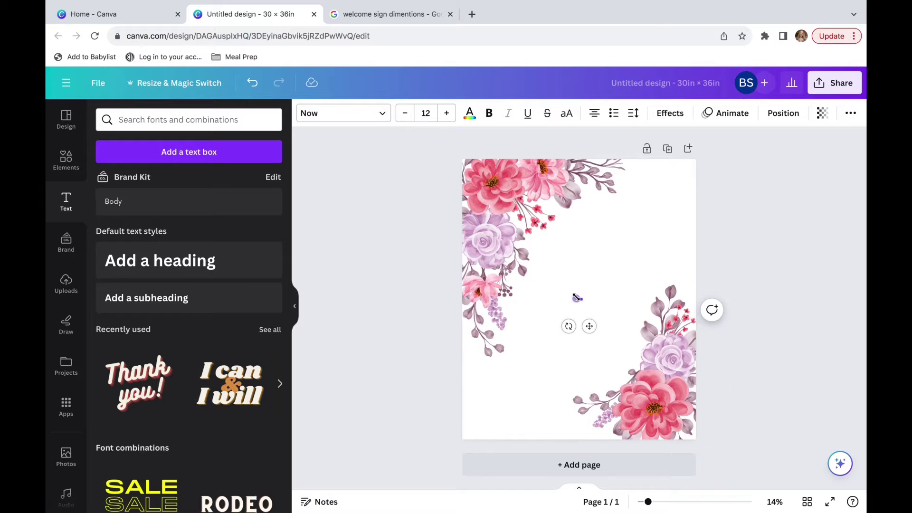
{"action": "left_click_drag", "start_coordinate": [576, 297], "coordinate": [465, 270]}
{"action": "double_click", "coordinate": [512, 279]}
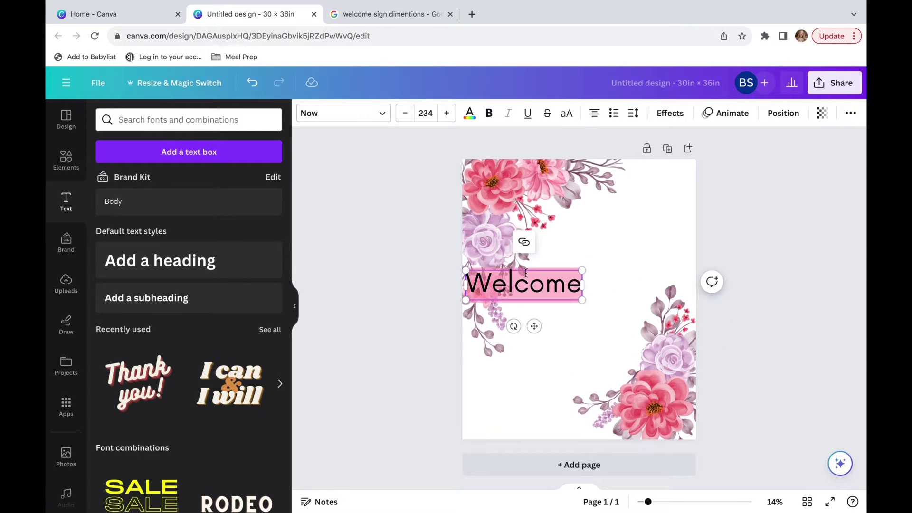
{"action": "type", "text": "WELCOMEW"}
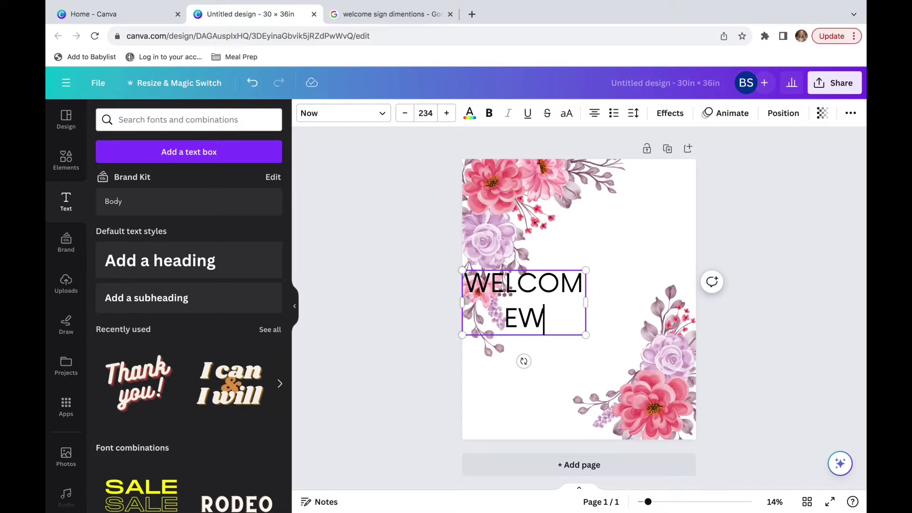
{"action": "key", "text": "BackSpace"}
{"action": "type", "text": "!"}
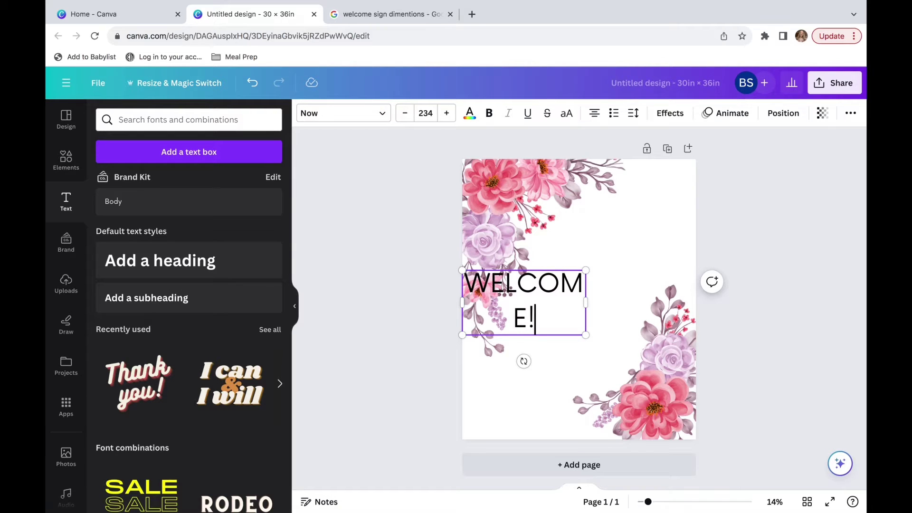
Widen and resize WELCOME onto one line, placed right of the top-left flowers
{"action": "left_click_drag", "start_coordinate": [585, 334], "coordinate": [646, 366]}
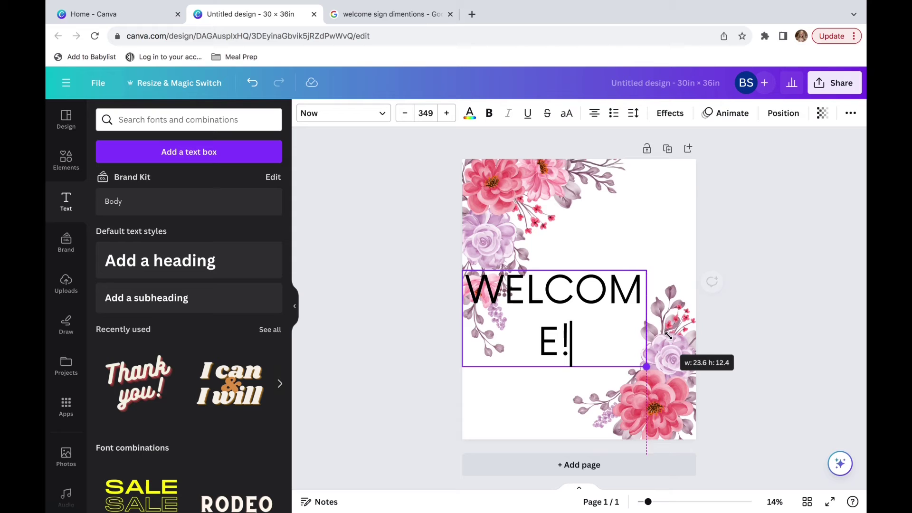
{"action": "key", "text": "BackSpace"}
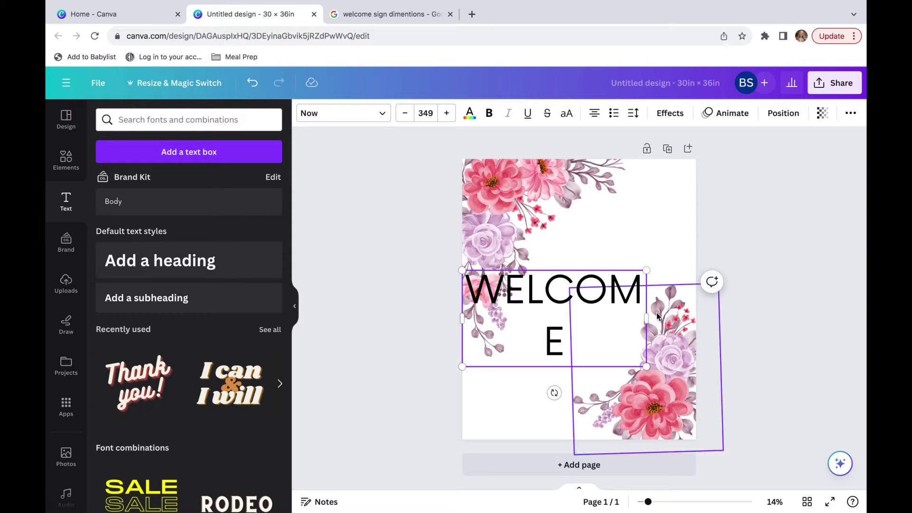
{"action": "left_click_drag", "start_coordinate": [646, 318], "coordinate": [689, 297]}
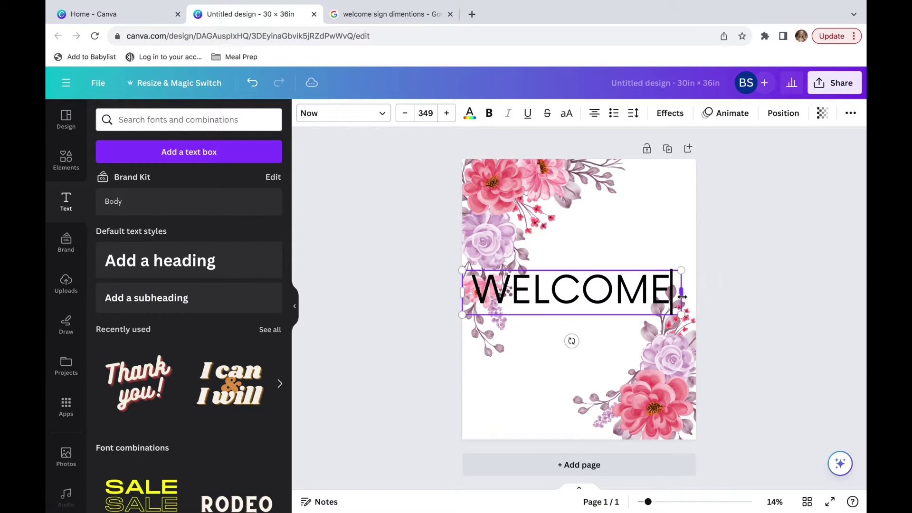
{"action": "left_click", "coordinate": [753, 198]}
{"action": "left_click_drag", "start_coordinate": [601, 274], "coordinate": [632, 234]}
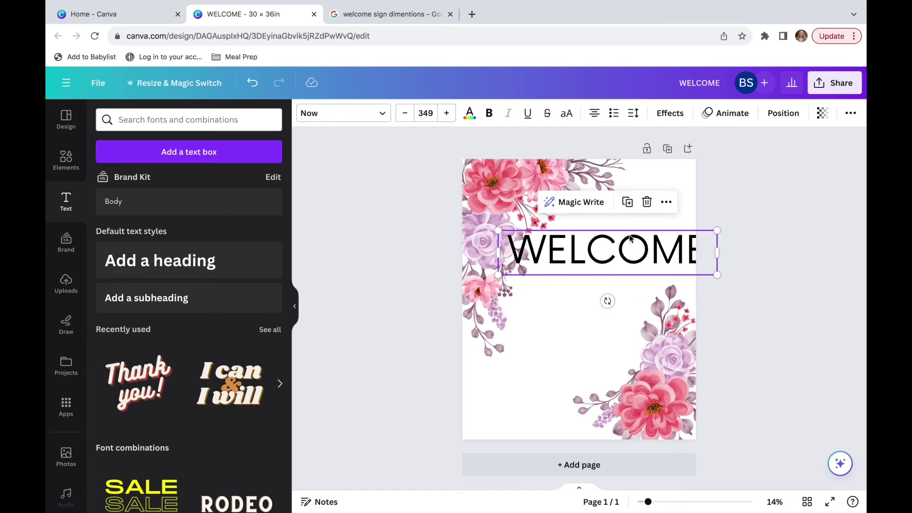
{"action": "left_click_drag", "start_coordinate": [501, 230], "coordinate": [553, 241]}
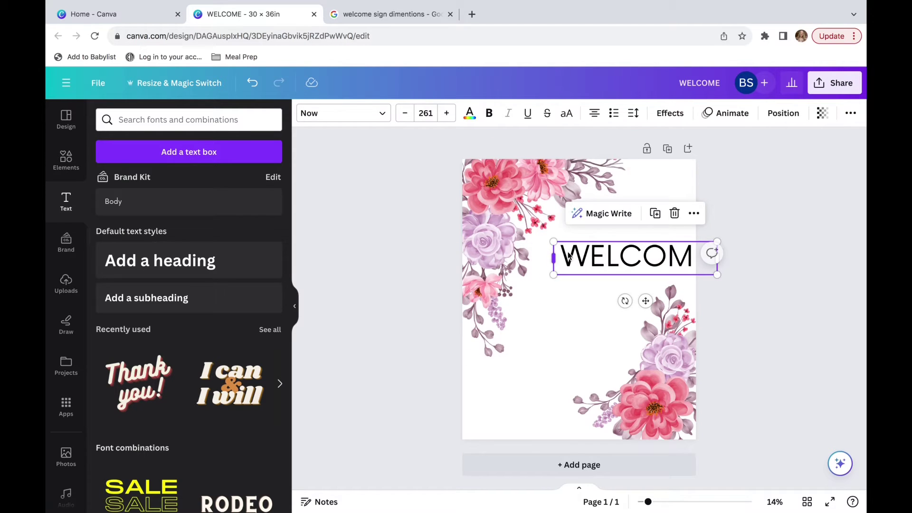
{"action": "left_click_drag", "start_coordinate": [634, 258], "coordinate": [612, 249]}
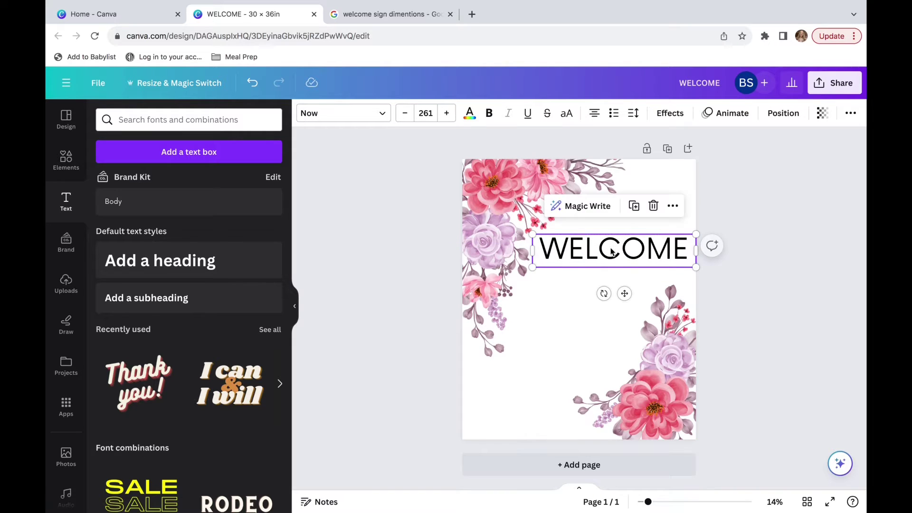
Colour WELCOME mauve #ab8695, shrink it slightly and nudge it down and right
{"action": "left_click", "coordinate": [475, 117]}
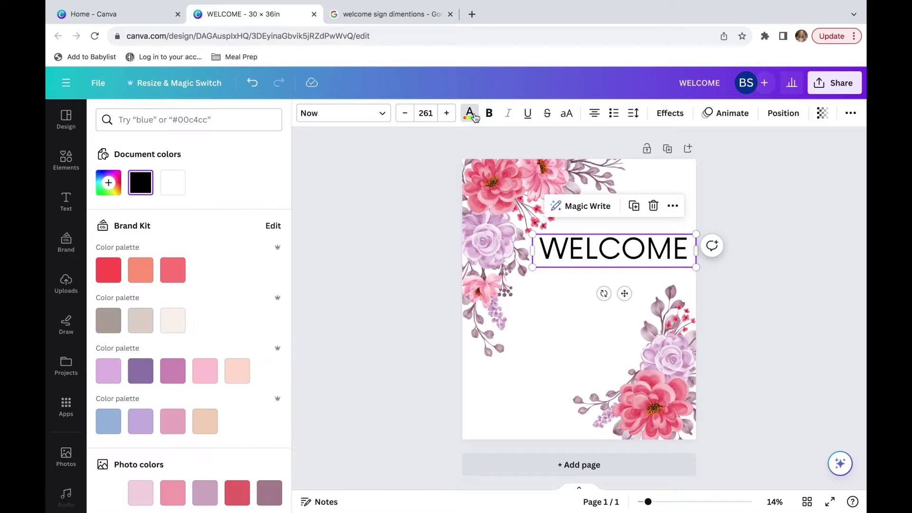
{"action": "scroll", "coordinate": [176, 389], "scroll_direction": "down", "scroll_amount": 2}
{"action": "scroll", "coordinate": [176, 394], "scroll_direction": "down", "scroll_amount": 1}
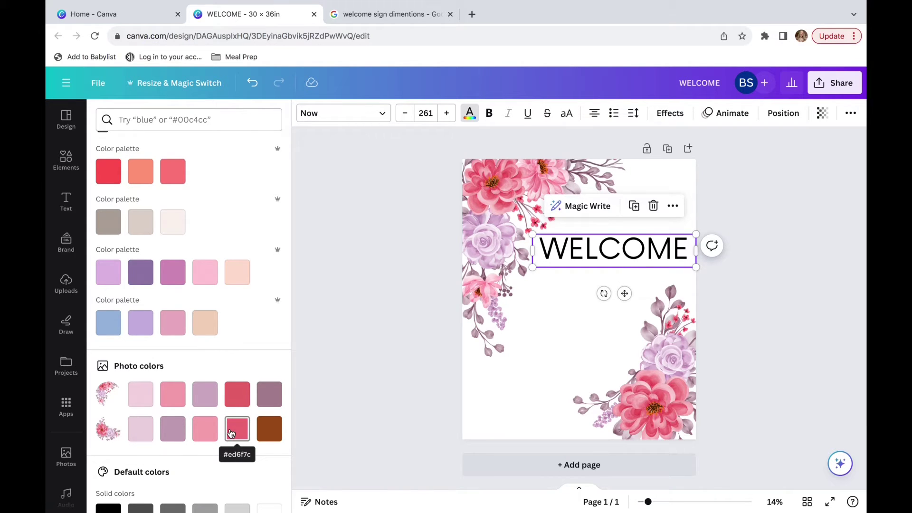
{"action": "left_click", "coordinate": [266, 398]}
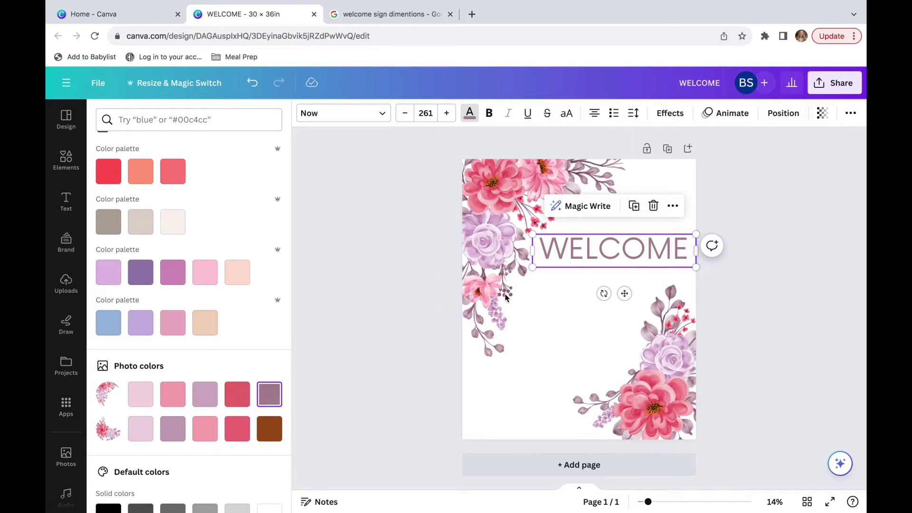
{"action": "left_click_drag", "start_coordinate": [694, 234], "coordinate": [673, 239]}
{"action": "left_click_drag", "start_coordinate": [623, 260], "coordinate": [628, 274]}
Duplicate WELCOME below the original and set the copy in the cursive Jimmy Script font
{"action": "key", "text": "Escape"}
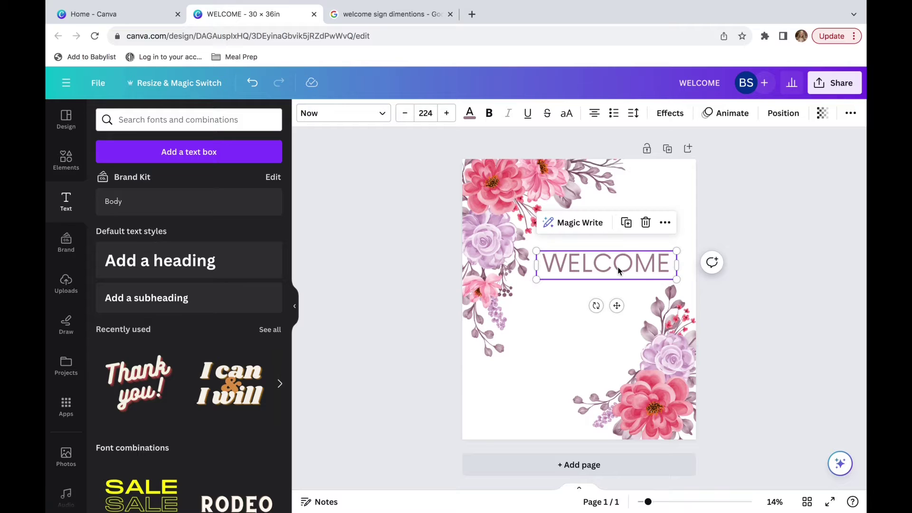
{"action": "left_click_drag", "start_coordinate": [617, 305], "coordinate": [597, 332]}
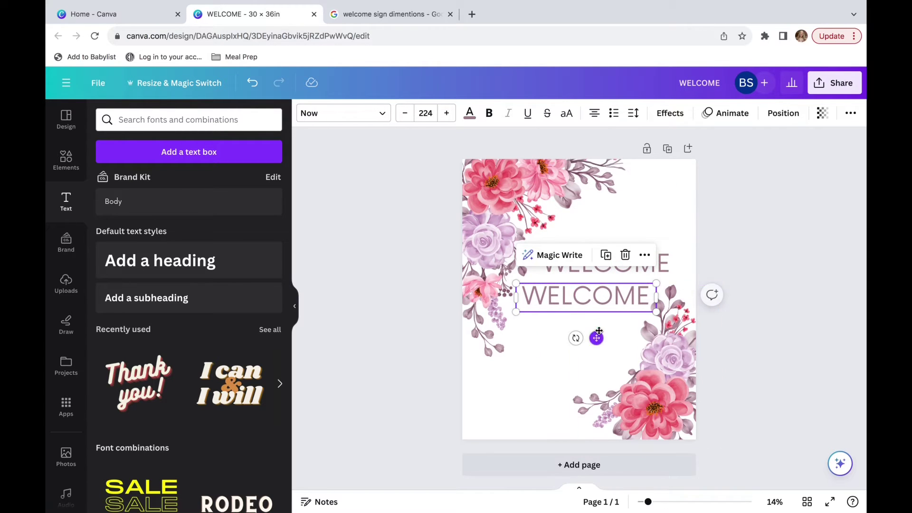
{"action": "left_click", "coordinate": [377, 113]}
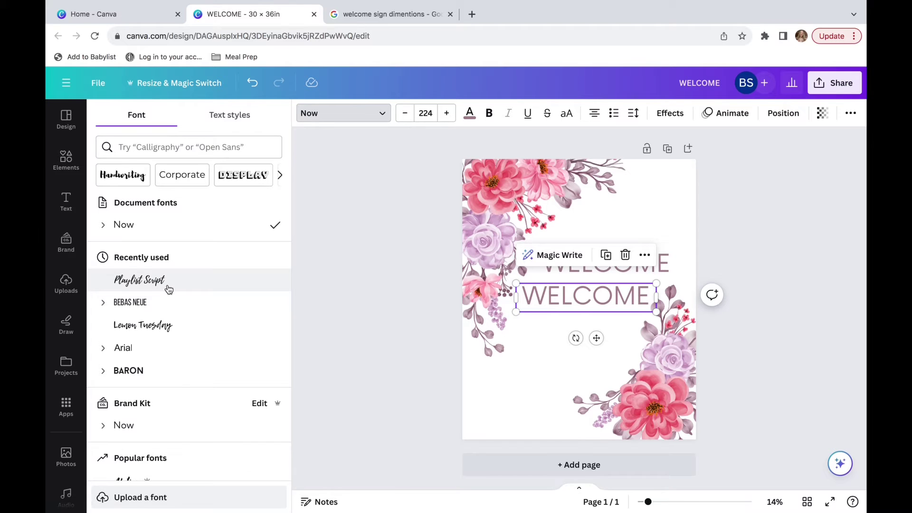
{"action": "left_click", "coordinate": [123, 174]}
{"action": "scroll", "coordinate": [133, 359], "scroll_direction": "down", "scroll_amount": 3}
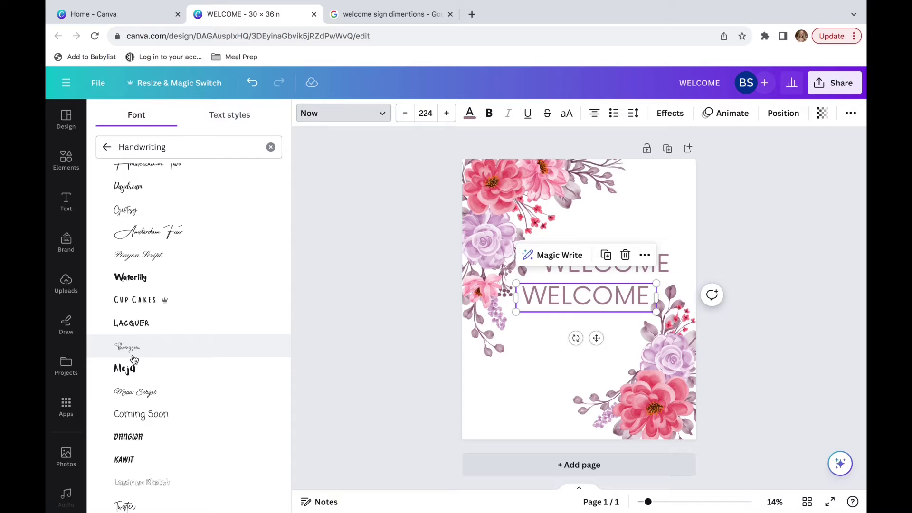
{"action": "scroll", "coordinate": [134, 359], "scroll_direction": "down", "scroll_amount": 3}
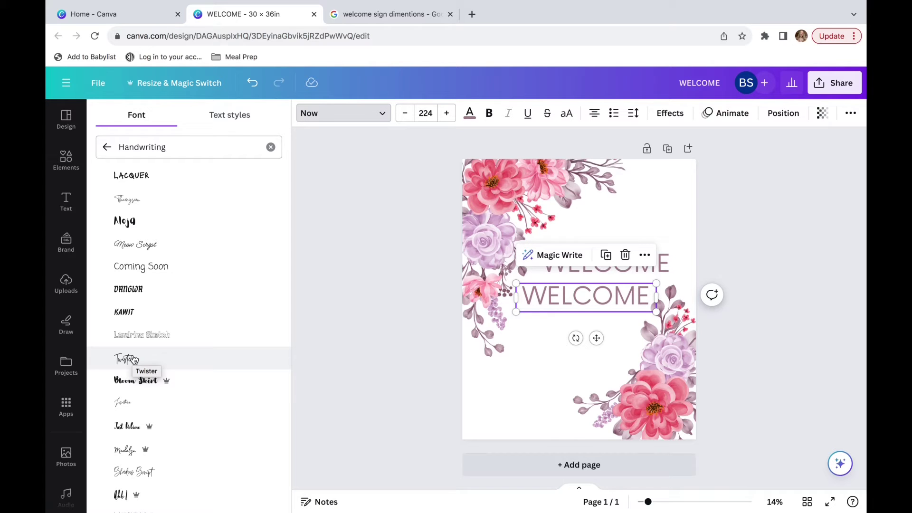
{"action": "scroll", "coordinate": [134, 359], "scroll_direction": "down", "scroll_amount": 4}
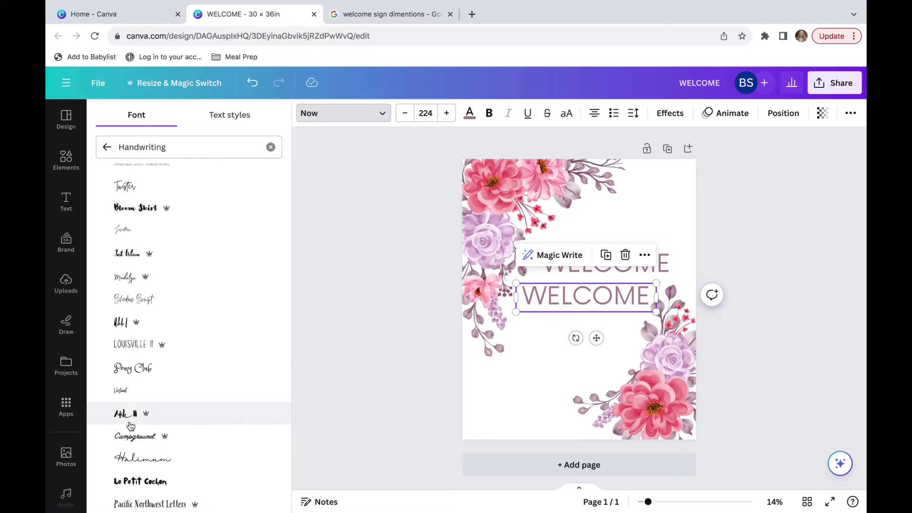
{"action": "scroll", "coordinate": [130, 426], "scroll_direction": "down", "scroll_amount": 3}
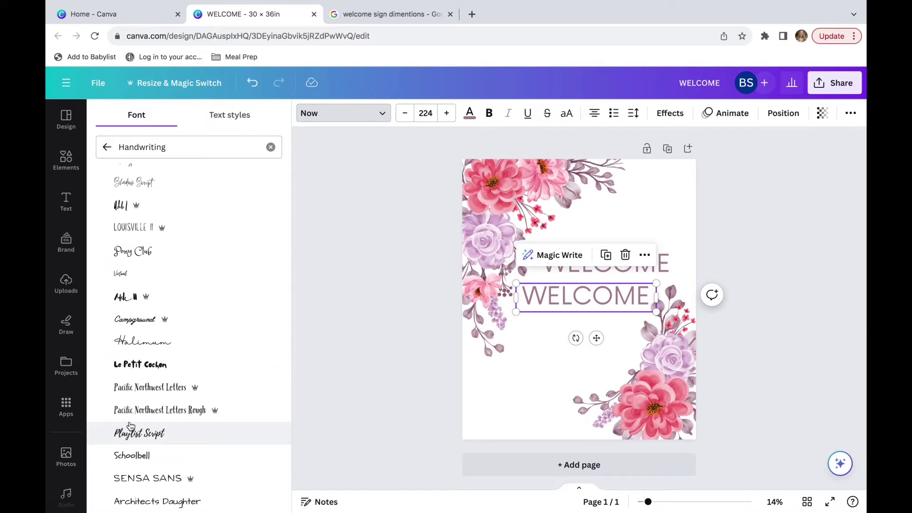
{"action": "scroll", "coordinate": [131, 425], "scroll_direction": "down", "scroll_amount": 3}
{"action": "scroll", "coordinate": [121, 341], "scroll_direction": "up", "scroll_amount": 10}
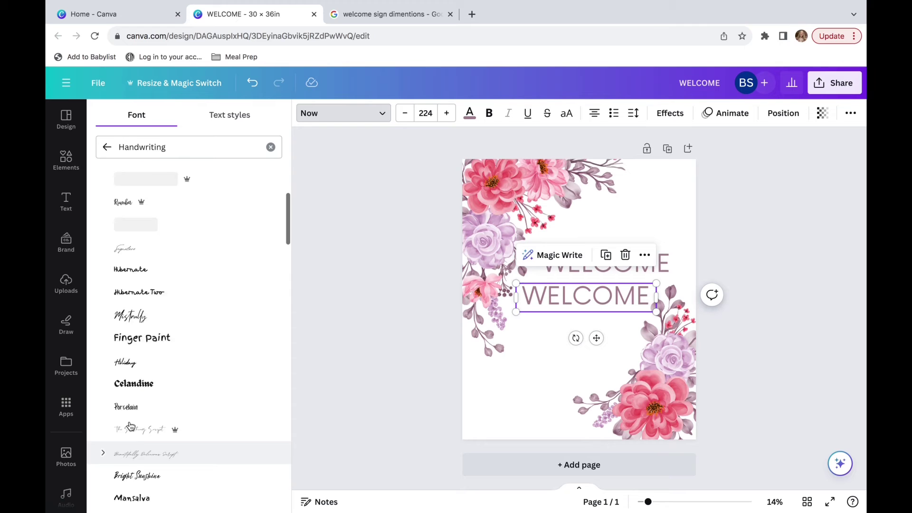
{"action": "double_click", "coordinate": [182, 150]}
{"action": "type", "text": "c"}
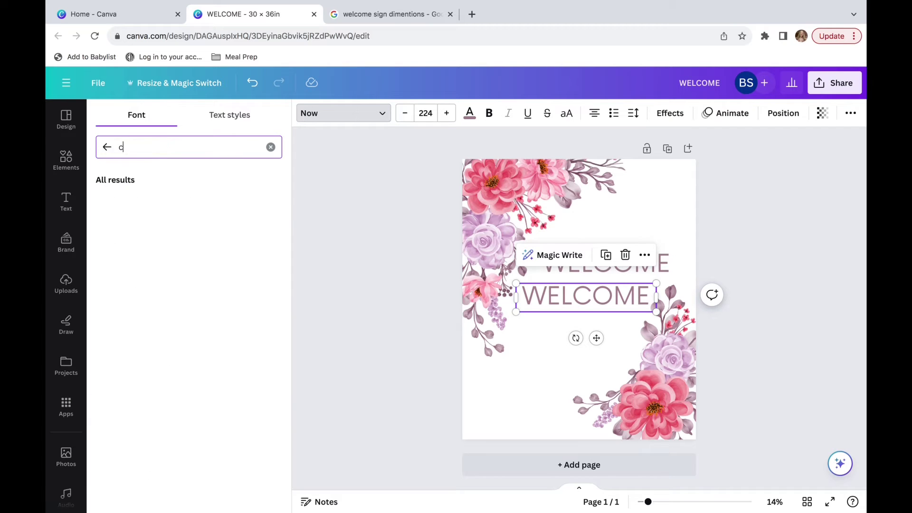
{"action": "type", "text": "ursive"}
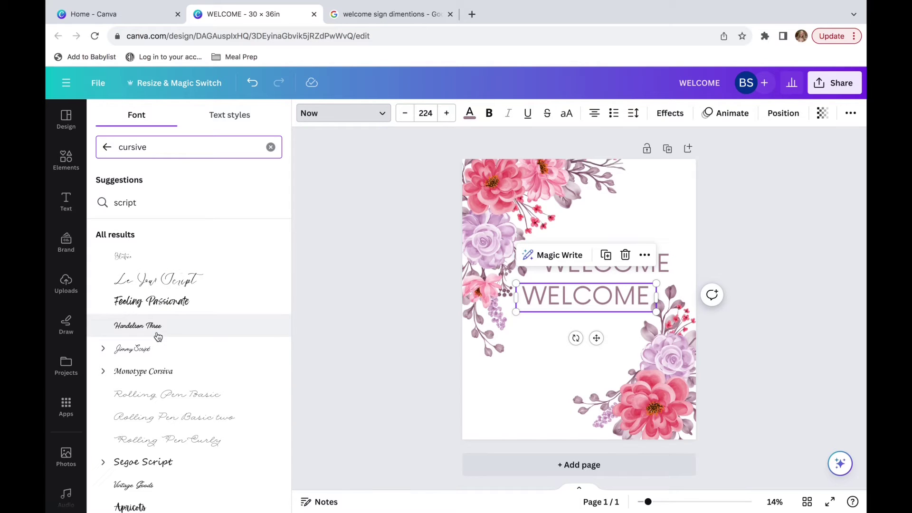
{"action": "left_click", "coordinate": [158, 336]}
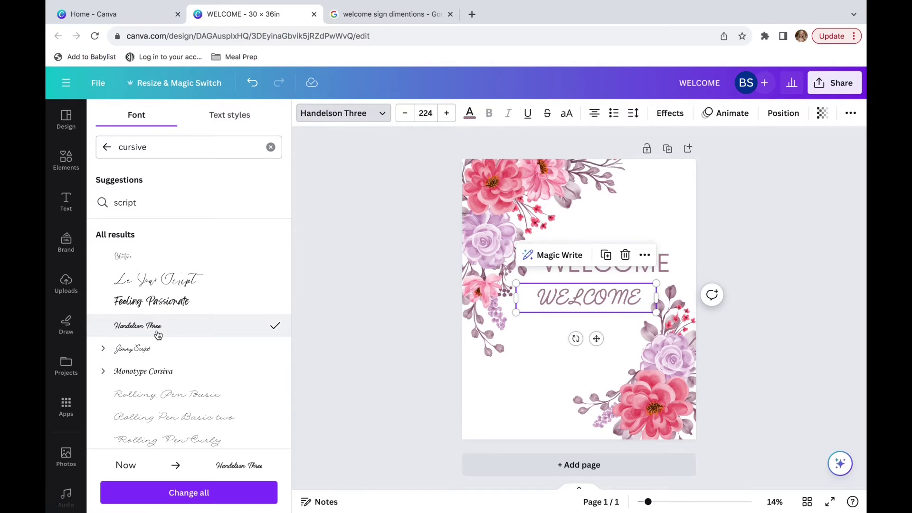
{"action": "left_click", "coordinate": [150, 348]}
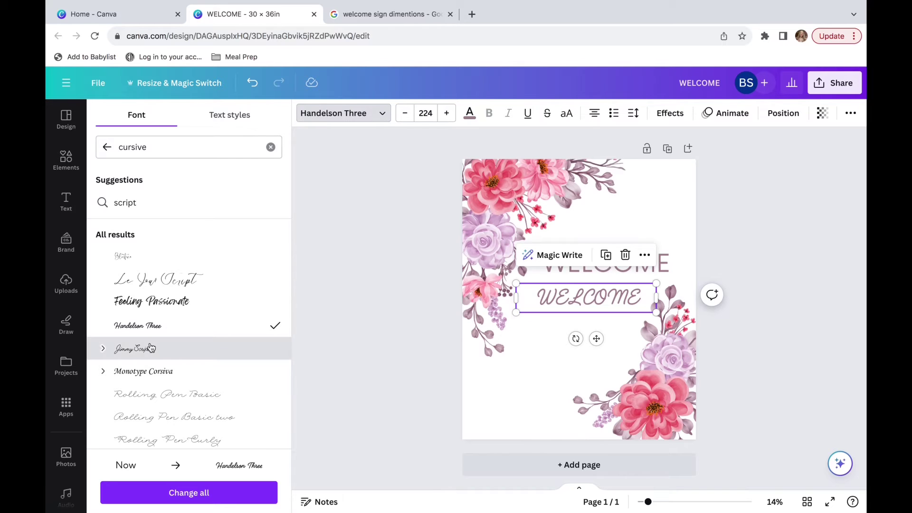
Rewrite the Jimmy Script copy as 'to', the mother-to-be's name, then 'Baby Shower'
{"action": "double_click", "coordinate": [591, 296]}
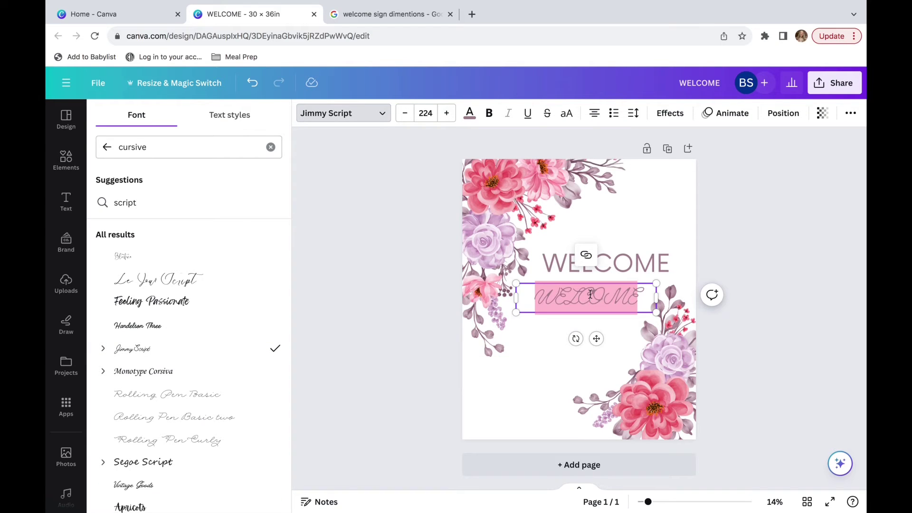
{"action": "type", "text": "to"}
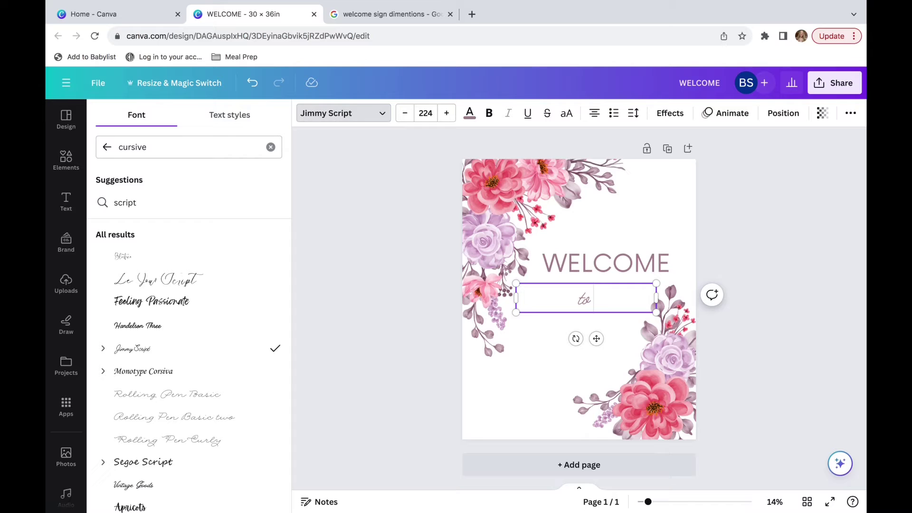
{"action": "type", "text": " Brittany"}
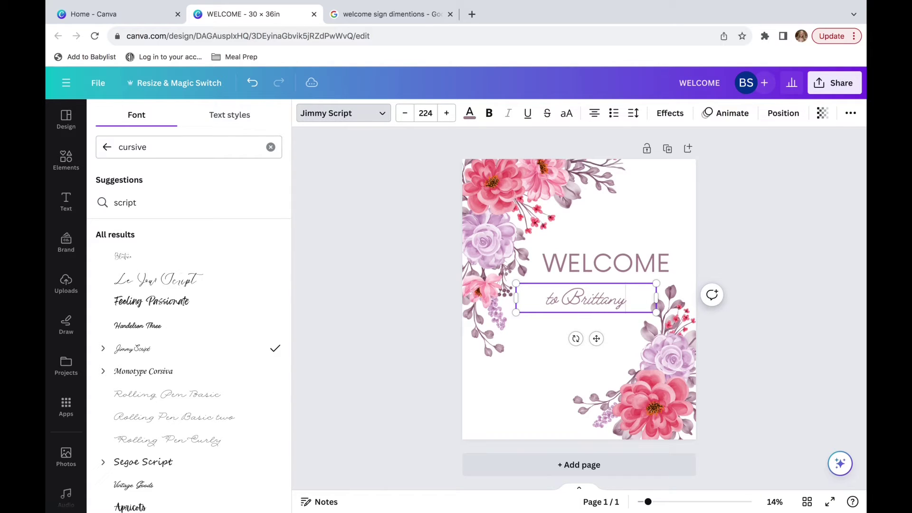
{"action": "type", "text": "'s B"}
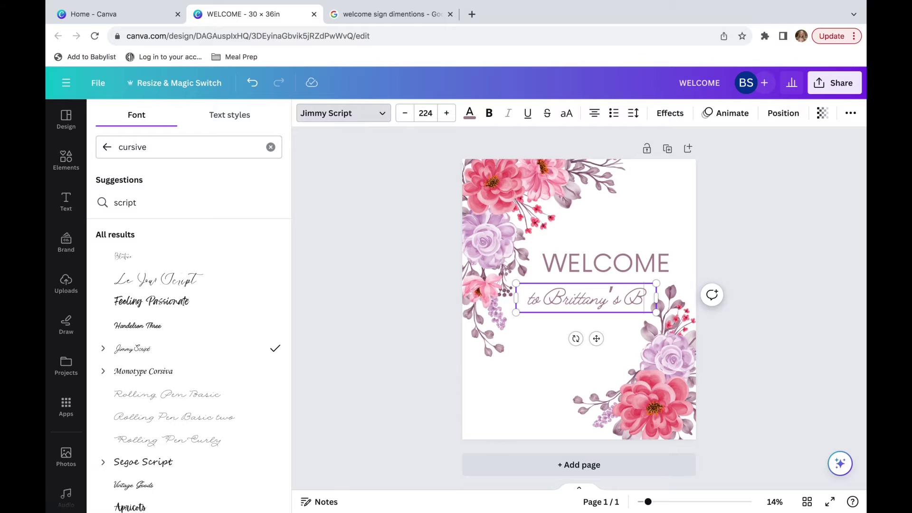
{"action": "type", "text": "a"}
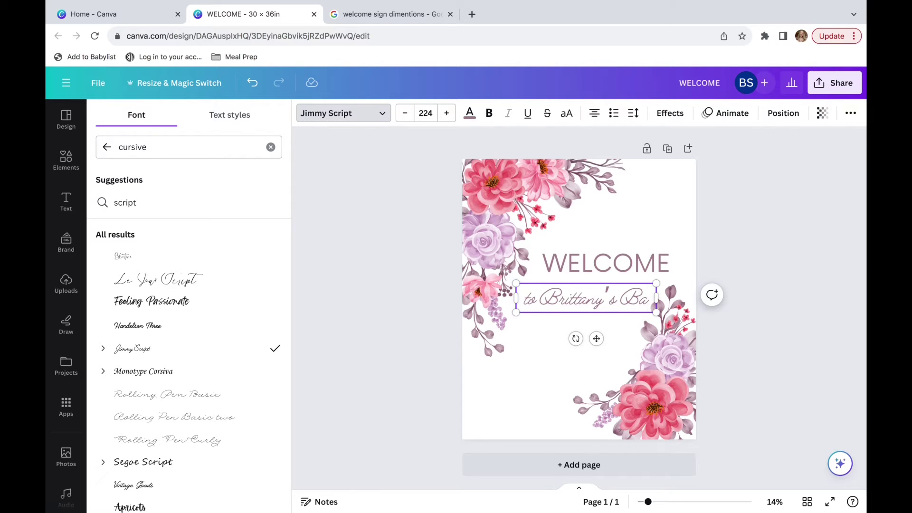
{"action": "type", "text": "by Show"}
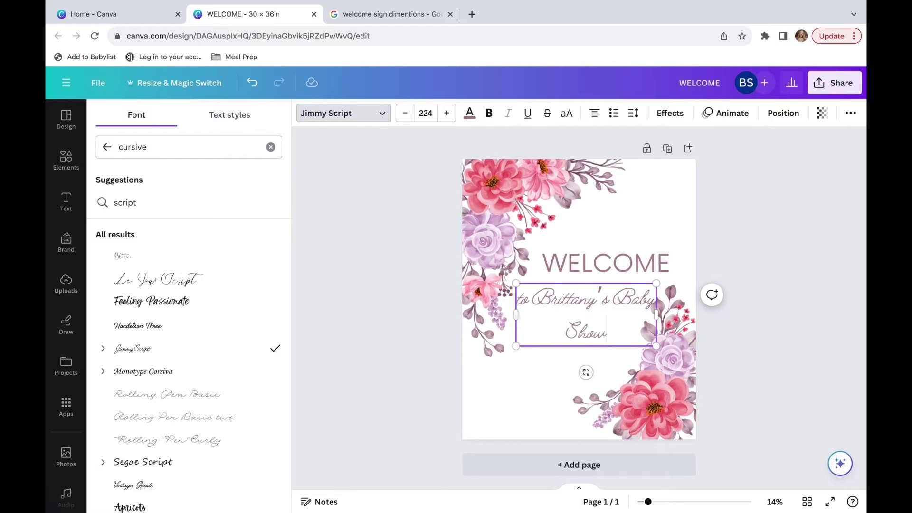
{"action": "type", "text": "er"}
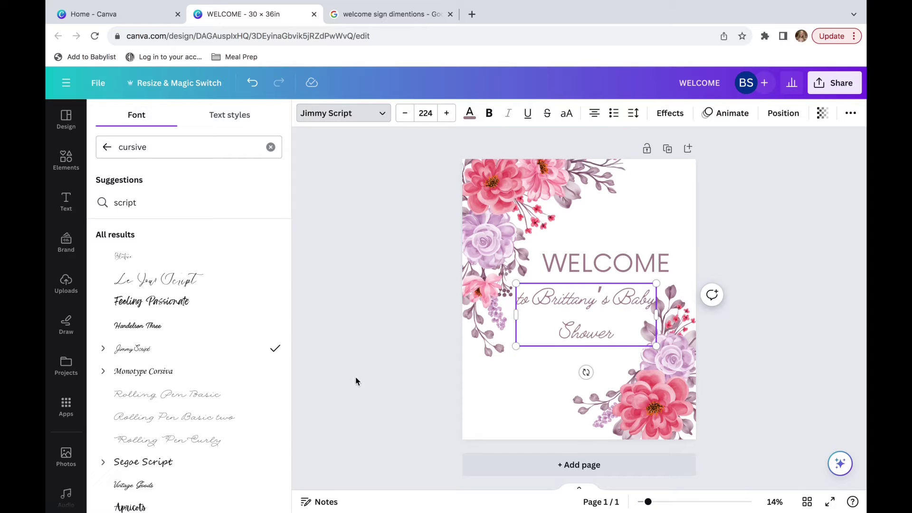
Set the dedication in Eyesome Script, narrow it to three lines and nudge it right
{"action": "scroll", "coordinate": [181, 420], "scroll_direction": "down", "scroll_amount": 5}
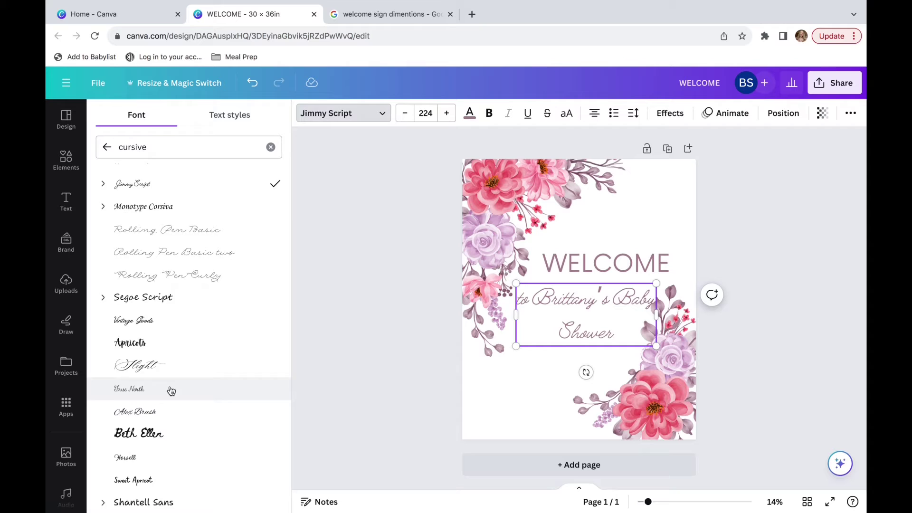
{"action": "scroll", "coordinate": [171, 390], "scroll_direction": "down", "scroll_amount": 8}
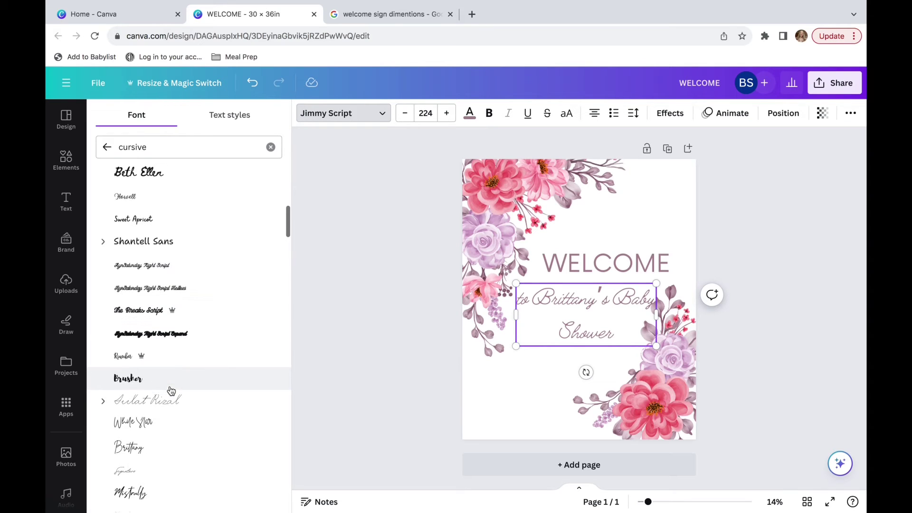
{"action": "scroll", "coordinate": [171, 390], "scroll_direction": "down", "scroll_amount": 5}
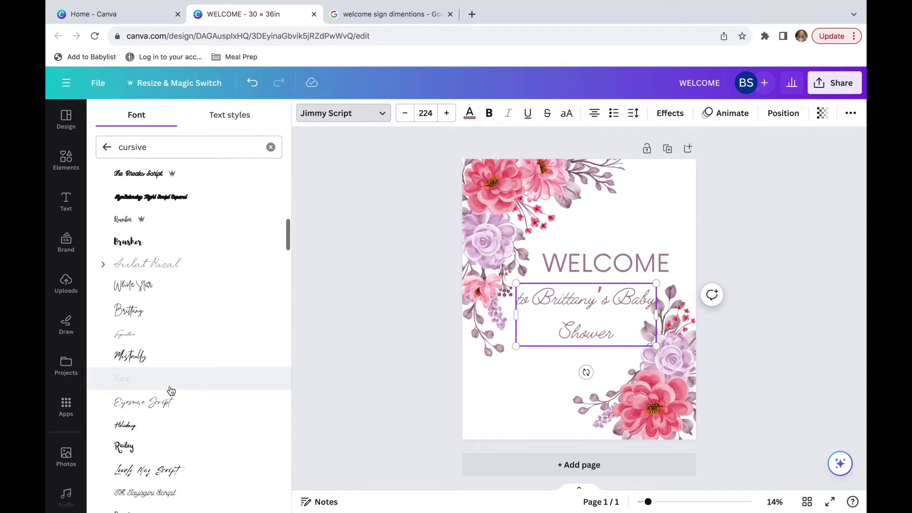
{"action": "scroll", "coordinate": [171, 390], "scroll_direction": "down", "scroll_amount": 1}
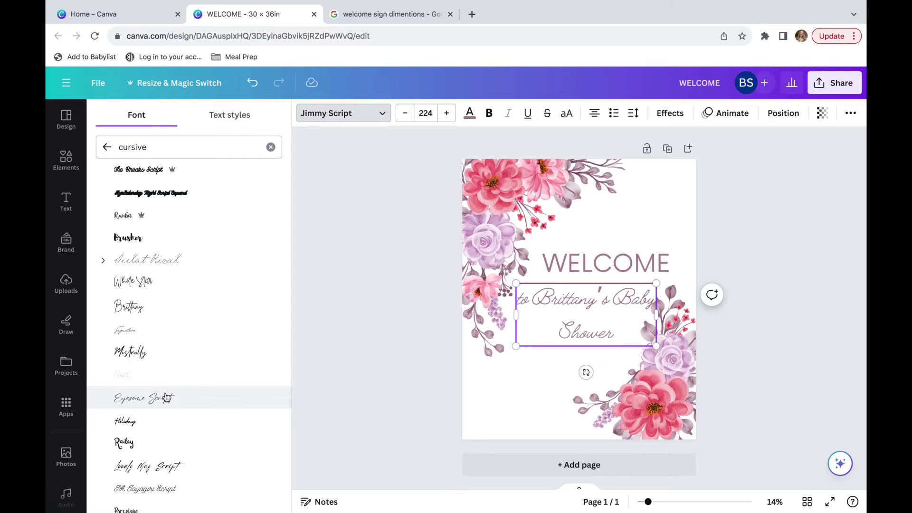
{"action": "left_click", "coordinate": [167, 397]}
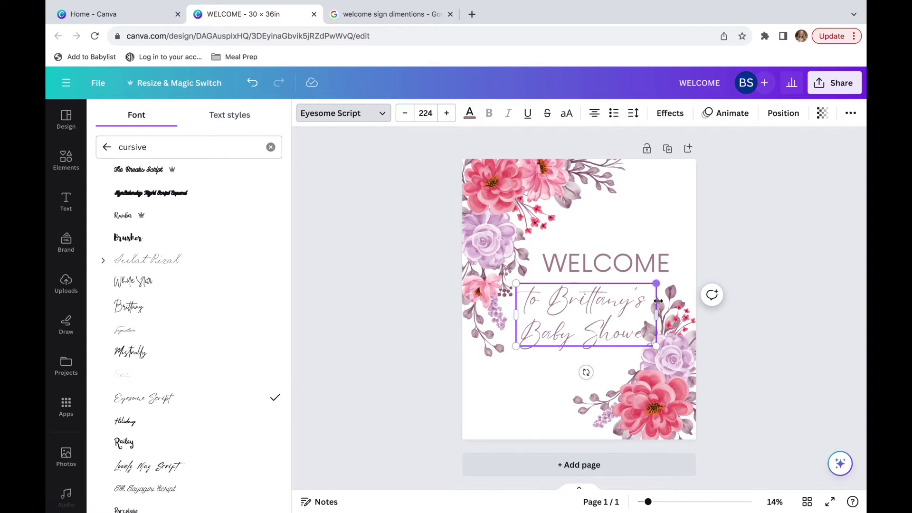
{"action": "left_click_drag", "start_coordinate": [657, 317], "coordinate": [639, 323]}
{"action": "left_click_drag", "start_coordinate": [570, 304], "coordinate": [599, 325]}
{"action": "left_click", "coordinate": [764, 265]}
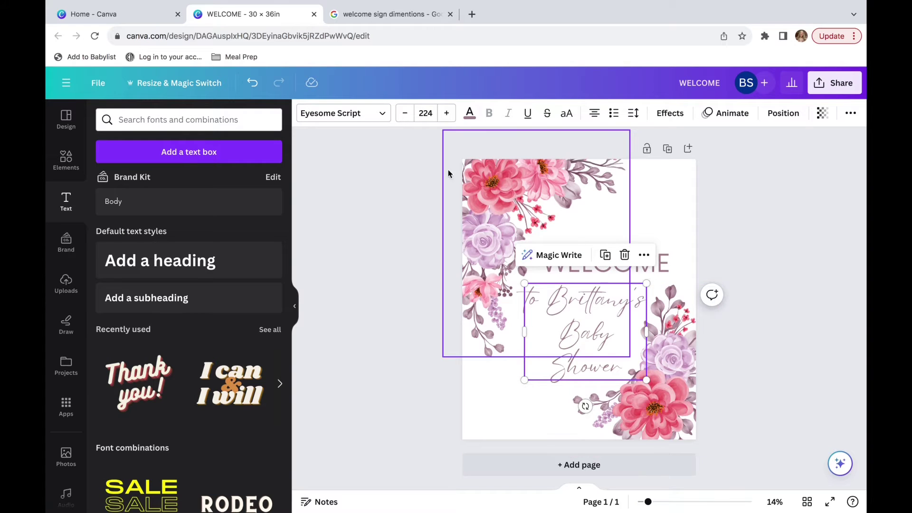
Preview lavender and light pink on the dedication text, settling back on lavender
{"action": "left_click", "coordinate": [469, 113]}
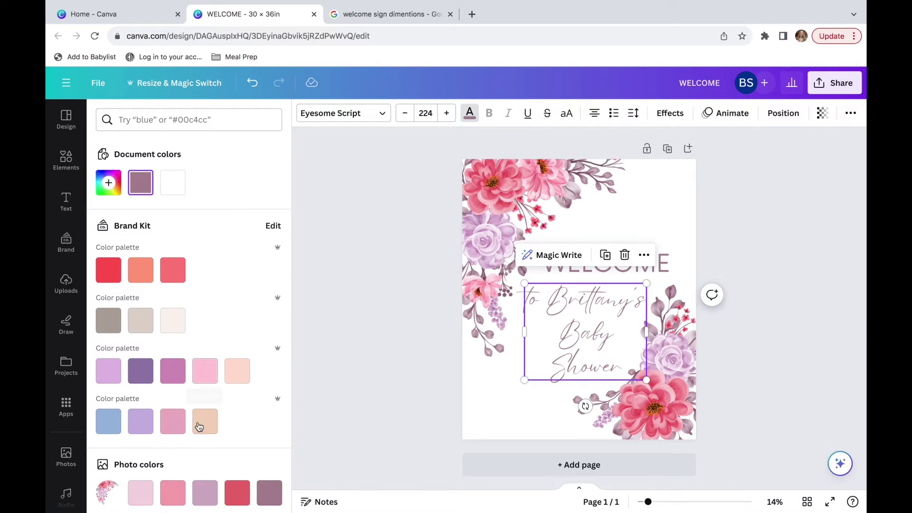
{"action": "scroll", "coordinate": [194, 427], "scroll_direction": "down", "scroll_amount": 3}
{"action": "left_click", "coordinate": [205, 386]}
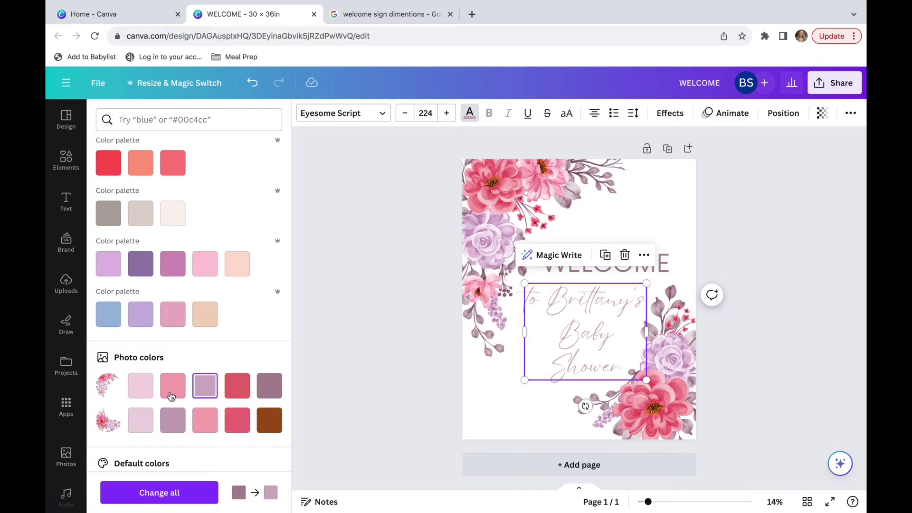
{"action": "left_click", "coordinate": [140, 394]}
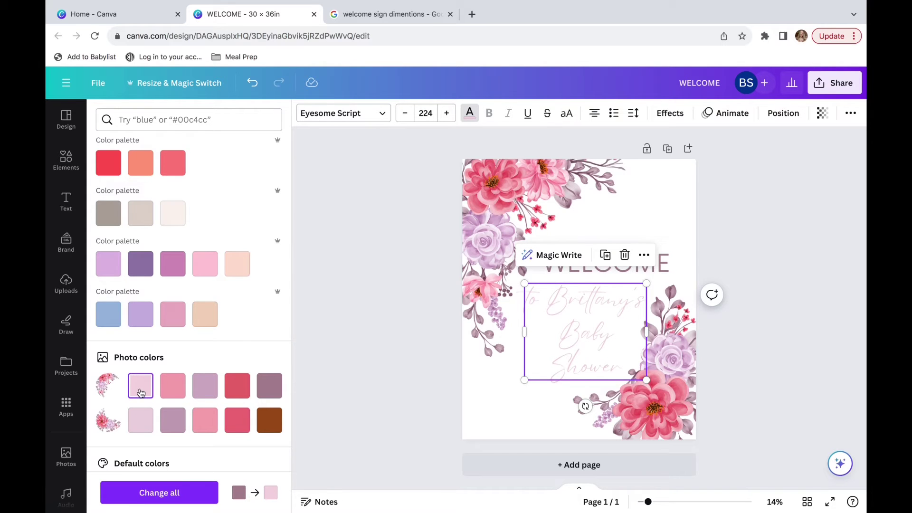
{"action": "left_click", "coordinate": [209, 388]}
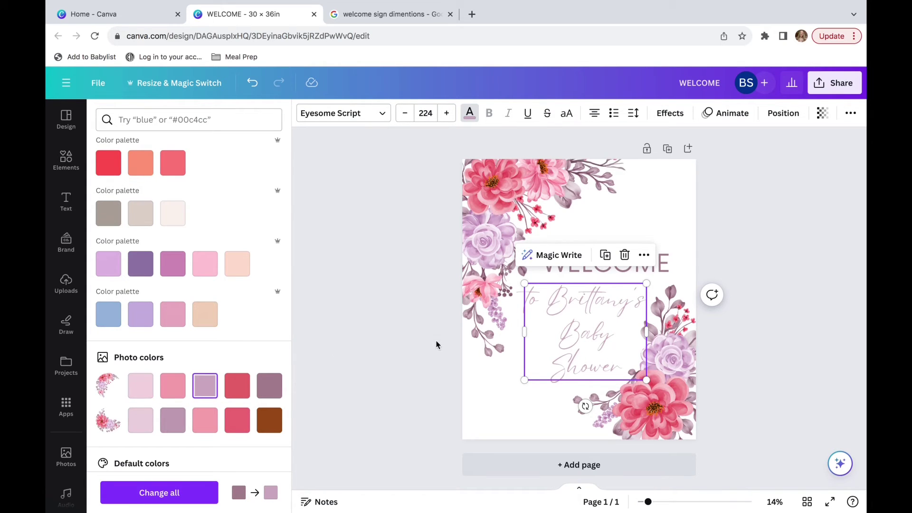
Set the dedication text to dark grey and the WELCOME heading to black
{"action": "scroll", "coordinate": [204, 335], "scroll_direction": "down", "scroll_amount": 5}
{"action": "scroll", "coordinate": [204, 335], "scroll_direction": "up", "scroll_amount": 6}
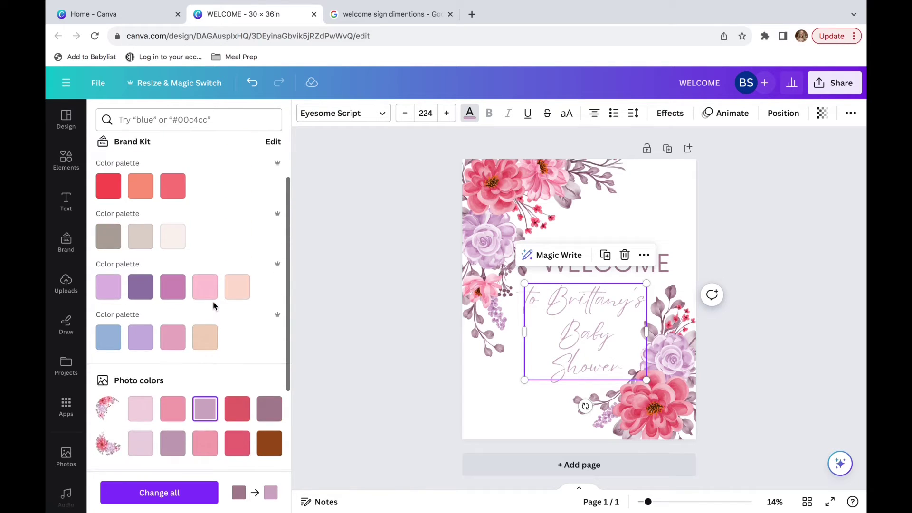
{"action": "scroll", "coordinate": [214, 305], "scroll_direction": "down", "scroll_amount": 5}
{"action": "left_click", "coordinate": [140, 344]}
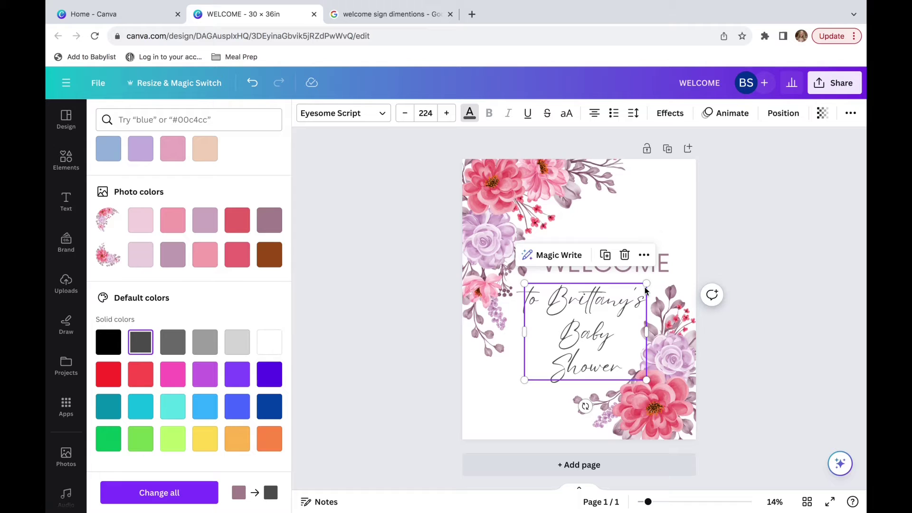
{"action": "left_click", "coordinate": [665, 270]}
{"action": "left_click", "coordinate": [108, 365]}
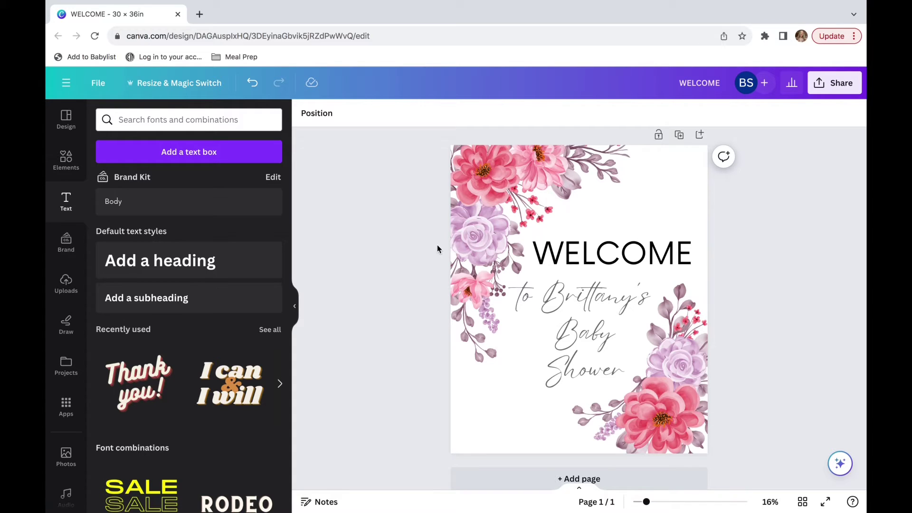
{"action": "left_click", "coordinate": [437, 249]}
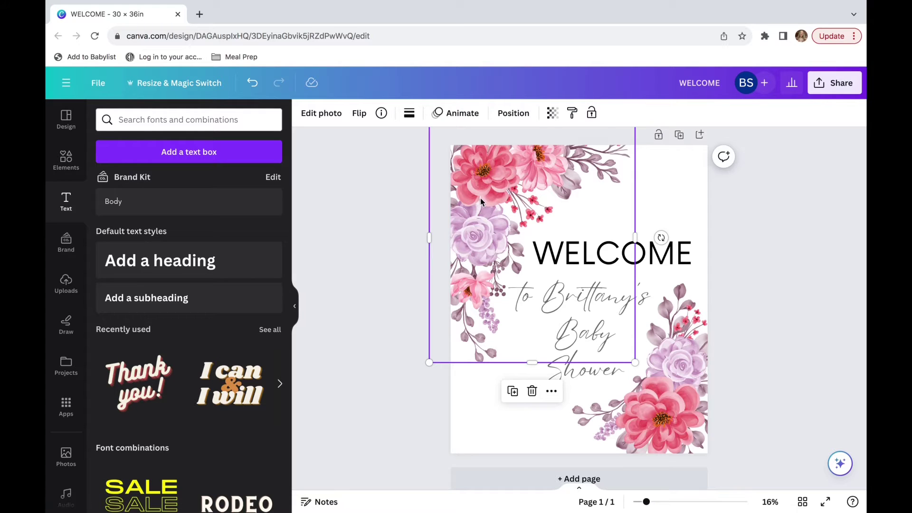
{"action": "left_click", "coordinate": [382, 118]}
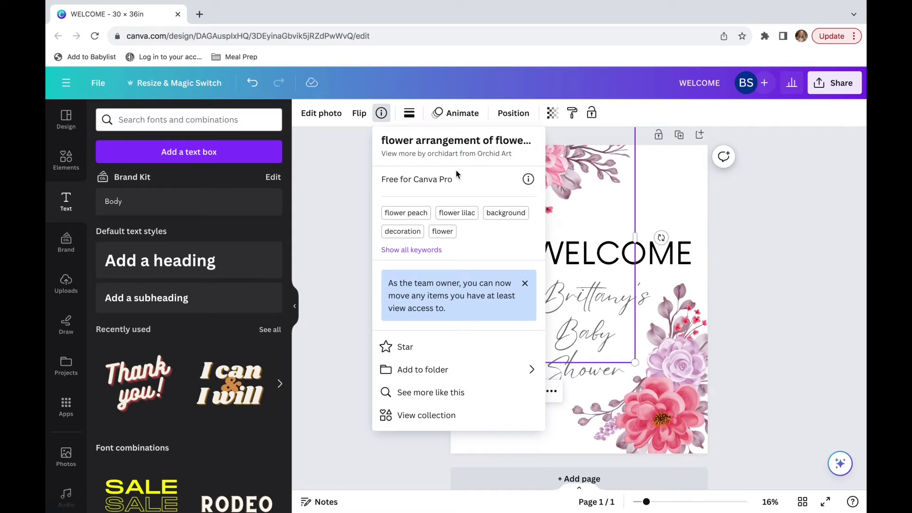
{"action": "left_click", "coordinate": [358, 175]}
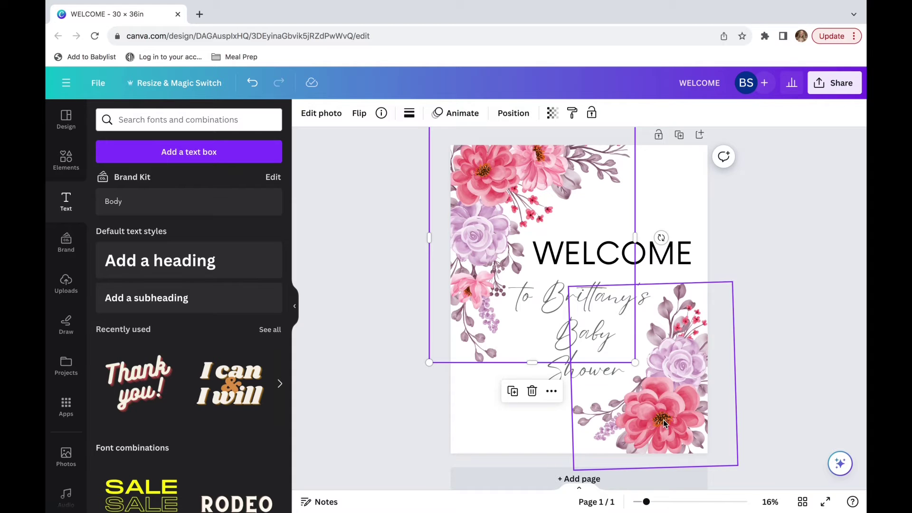
Reopen the 'flower' graphics search, filter it to Free graphics only, and browse the results
{"action": "left_click", "coordinate": [73, 164]}
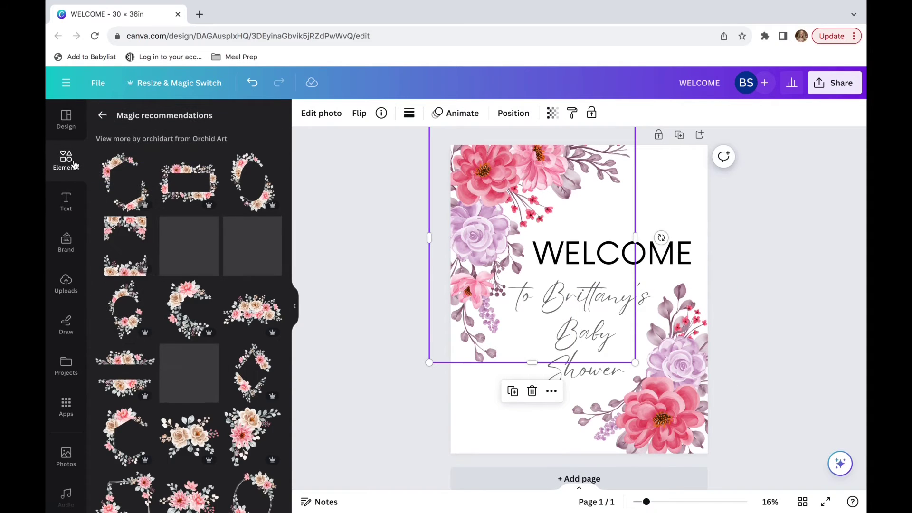
{"action": "left_click", "coordinate": [100, 115]}
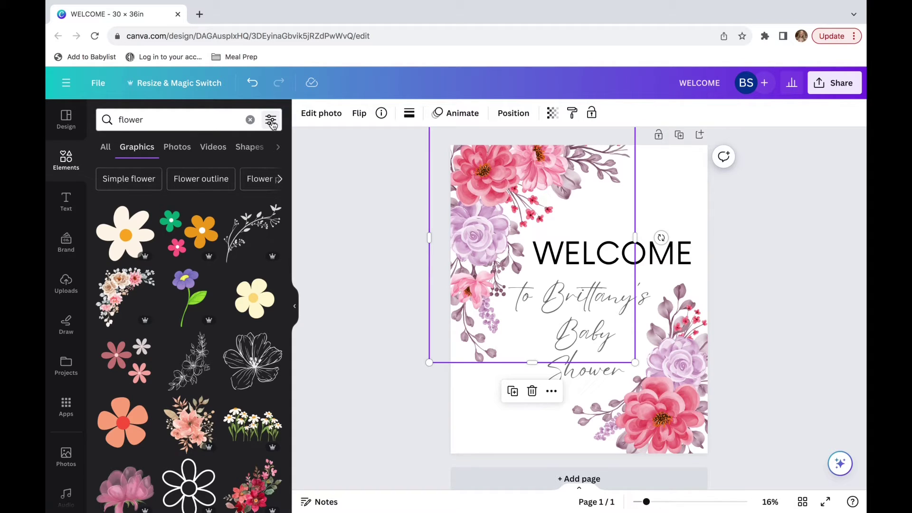
{"action": "left_click", "coordinate": [270, 120]}
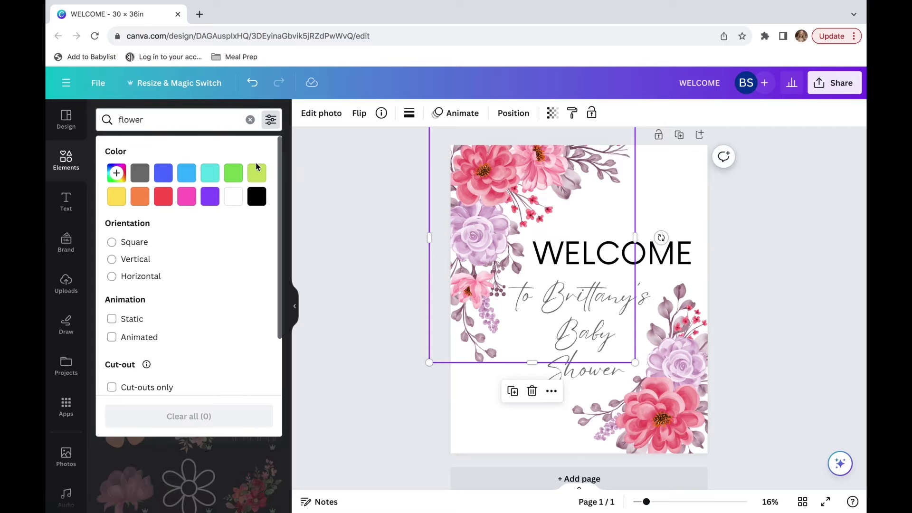
{"action": "scroll", "coordinate": [156, 315], "scroll_direction": "down", "scroll_amount": 3}
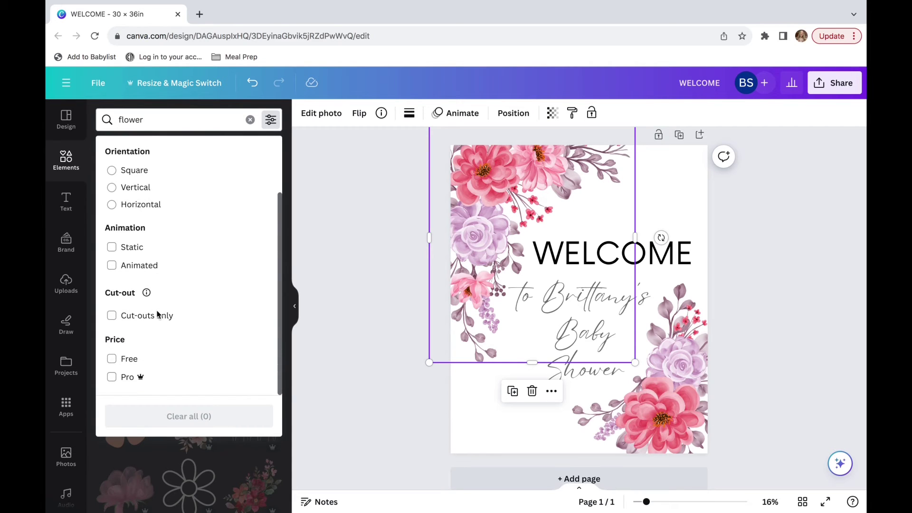
{"action": "left_click", "coordinate": [112, 359]}
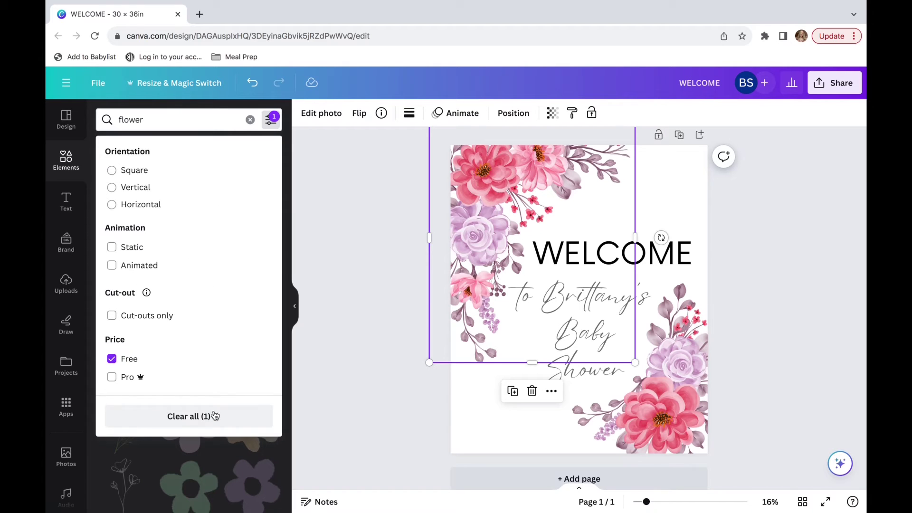
{"action": "left_click", "coordinate": [225, 461]}
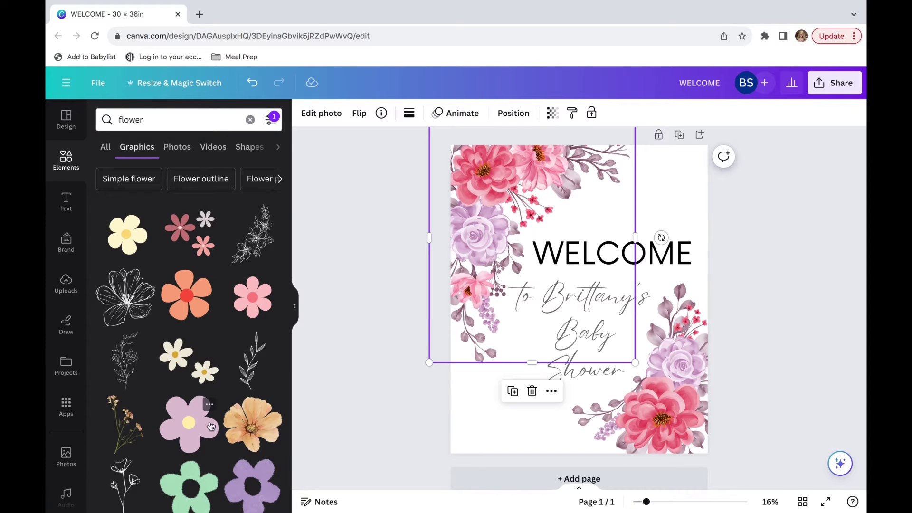
{"action": "scroll", "coordinate": [223, 456], "scroll_direction": "down", "scroll_amount": 5}
{"action": "scroll", "coordinate": [211, 426], "scroll_direction": "down", "scroll_amount": 1}
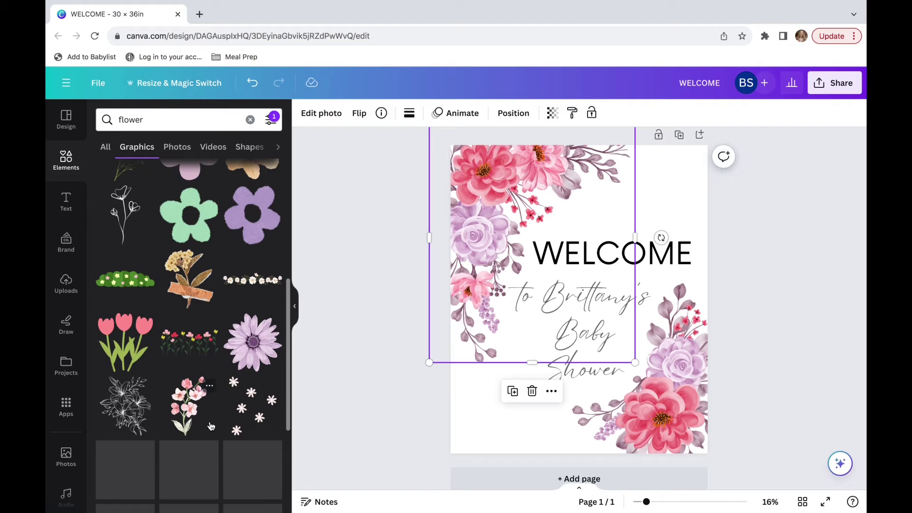
{"action": "scroll", "coordinate": [212, 426], "scroll_direction": "down", "scroll_amount": 2}
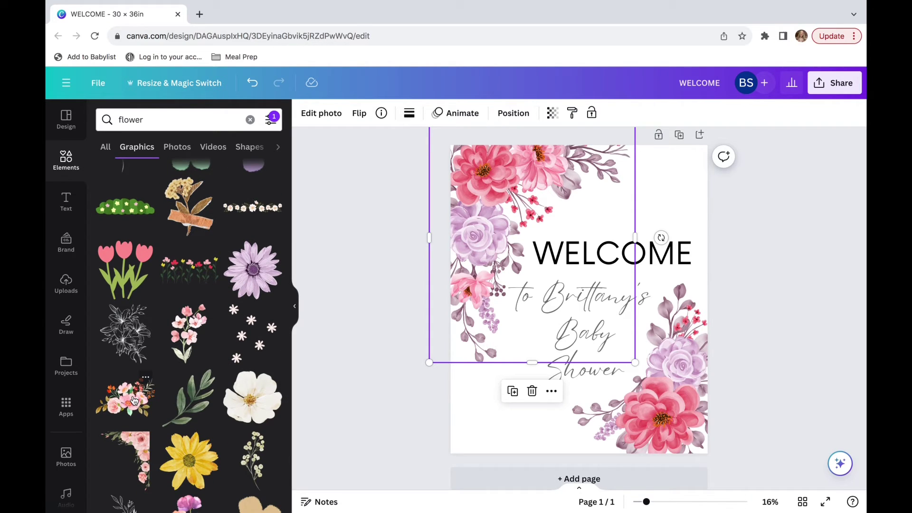
Add a peach floral bouquet found via 'See more like this' and delete the old purple florals
{"action": "left_click_drag", "start_coordinate": [133, 400], "coordinate": [518, 441]}
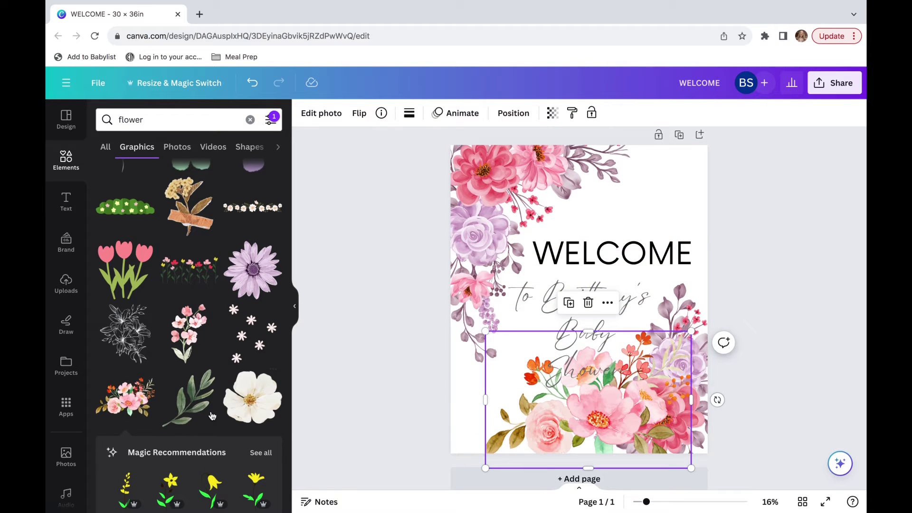
{"action": "left_click", "coordinate": [146, 378]}
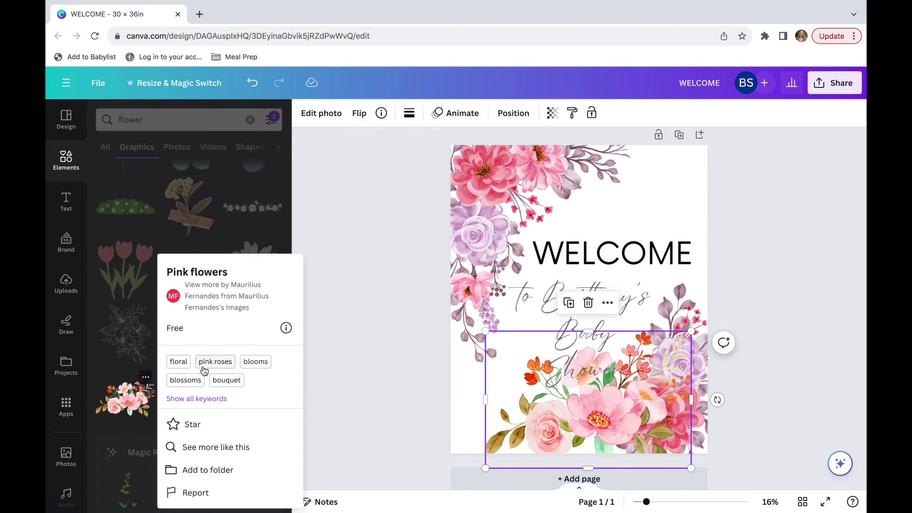
{"action": "left_click", "coordinate": [201, 448]}
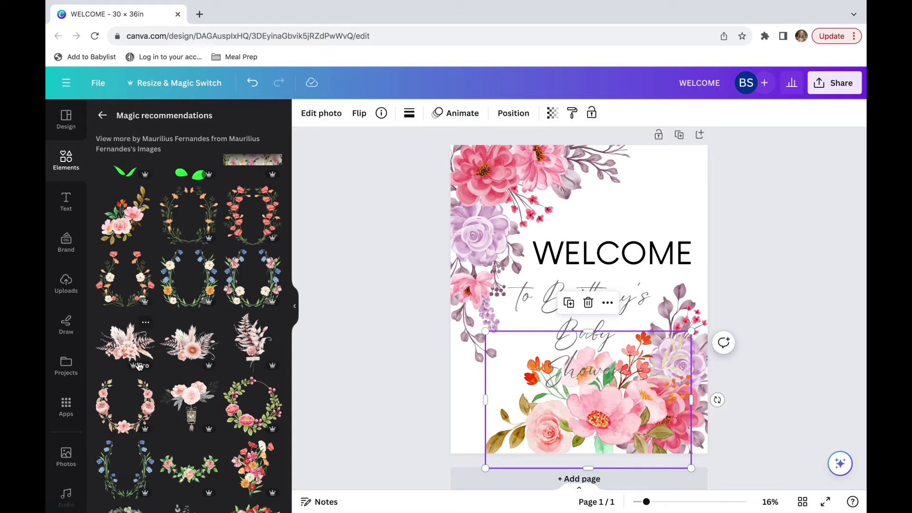
{"action": "left_click", "coordinate": [122, 228]}
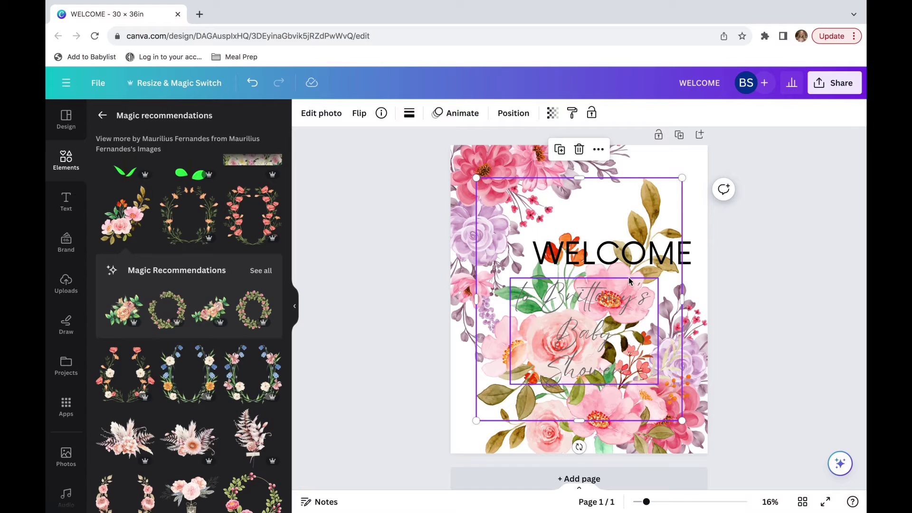
{"action": "left_click", "coordinate": [494, 162]}
{"action": "key", "text": "Delete"}
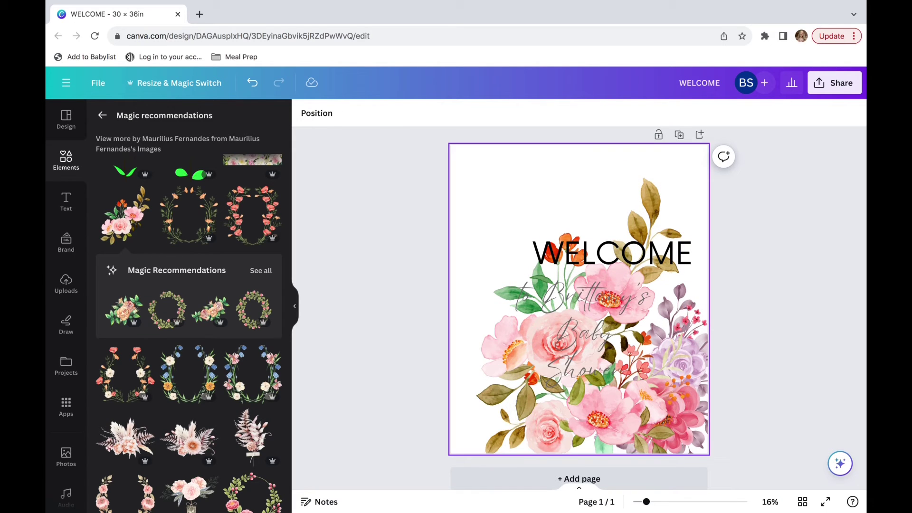
{"action": "left_click", "coordinate": [694, 370]}
{"action": "key", "text": "Delete"}
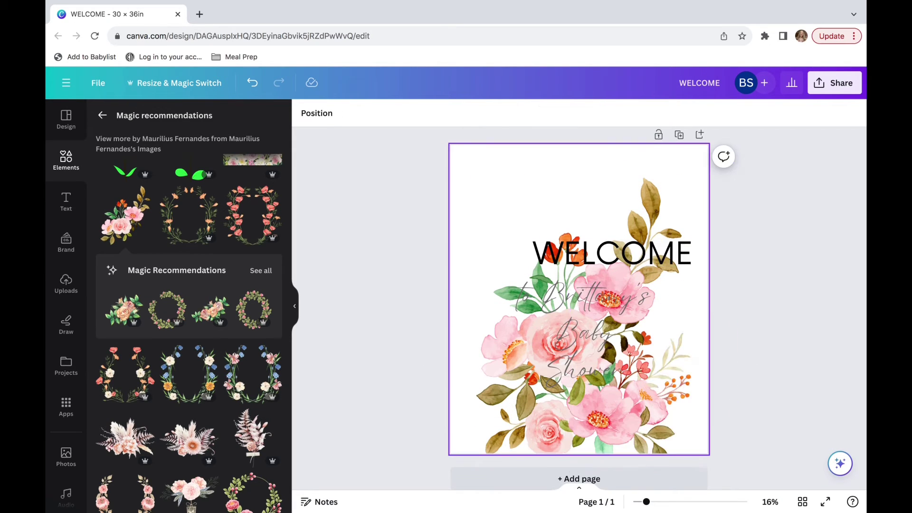
Rotate, shrink and place the peach bouquet in the sign's top-left corner
{"action": "left_click_drag", "start_coordinate": [641, 206], "coordinate": [591, 66]}
{"action": "scroll", "coordinate": [610, 273], "scroll_direction": "up", "scroll_amount": 1}
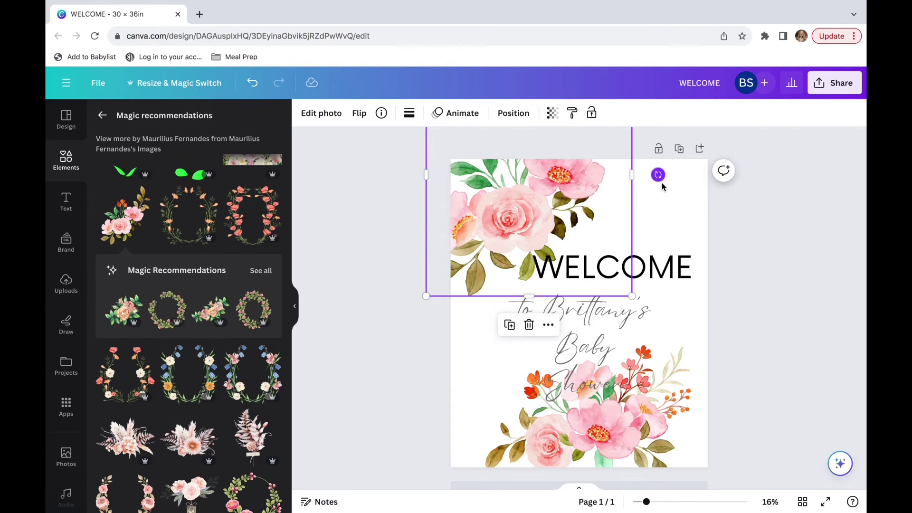
{"action": "left_click_drag", "start_coordinate": [658, 175], "coordinate": [366, 189]}
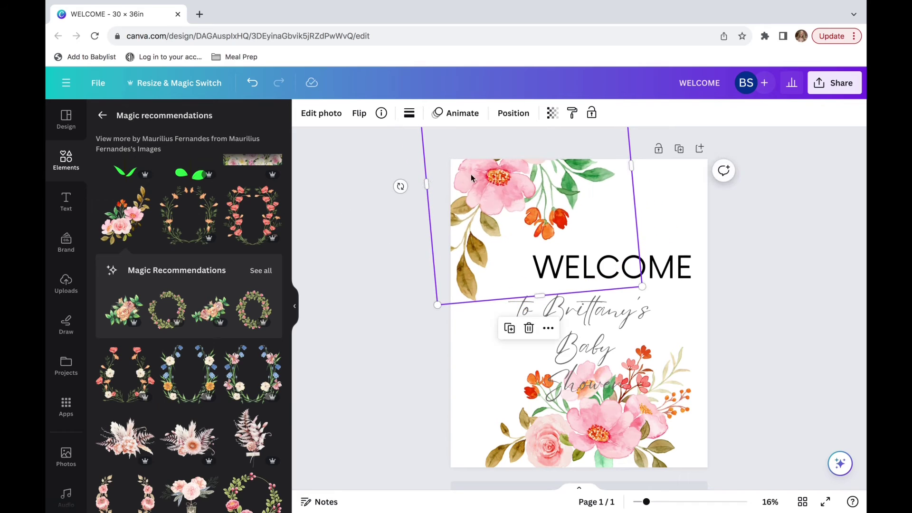
{"action": "left_click_drag", "start_coordinate": [474, 178], "coordinate": [499, 241]}
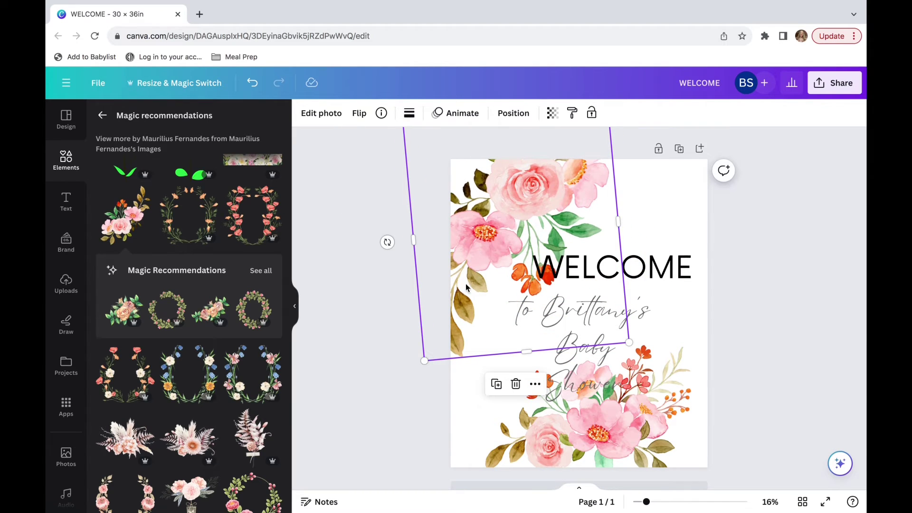
{"action": "left_click_drag", "start_coordinate": [424, 361], "coordinate": [449, 316]}
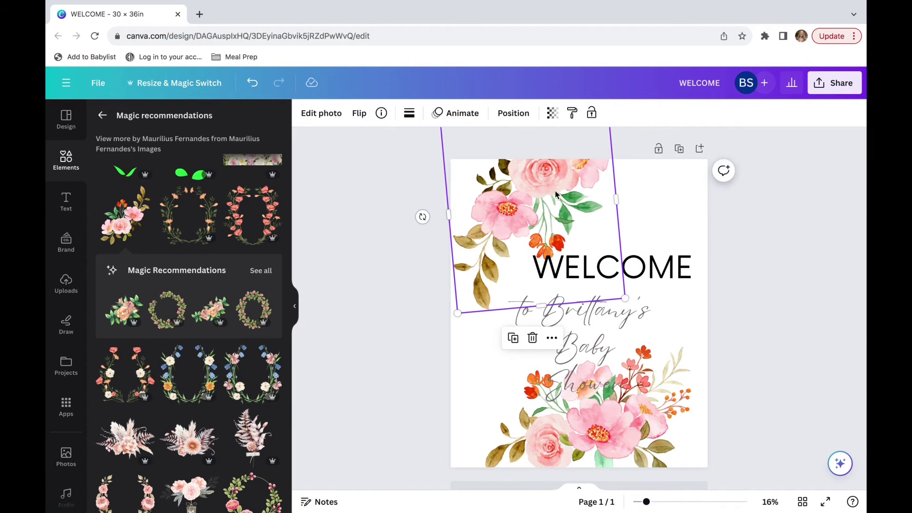
{"action": "left_click_drag", "start_coordinate": [560, 193], "coordinate": [528, 202]}
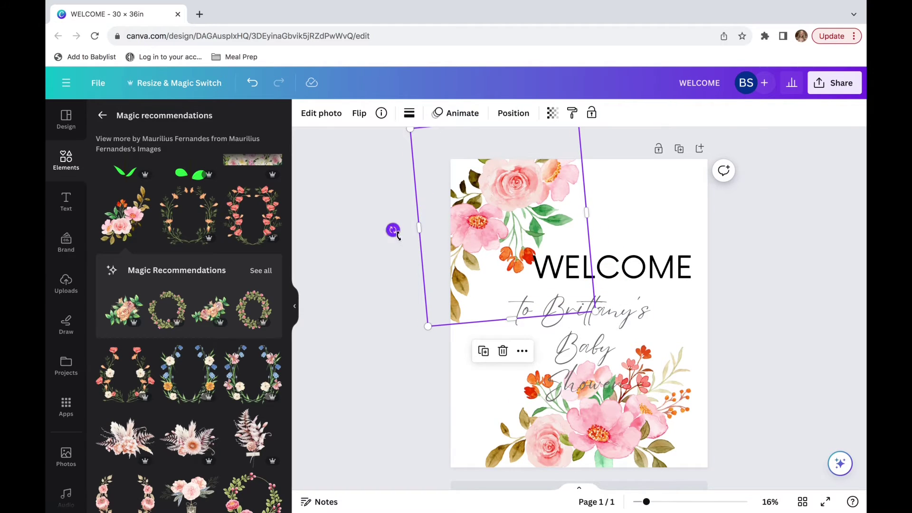
{"action": "left_click_drag", "start_coordinate": [393, 230], "coordinate": [425, 258]}
{"action": "left_click_drag", "start_coordinate": [483, 210], "coordinate": [477, 213]}
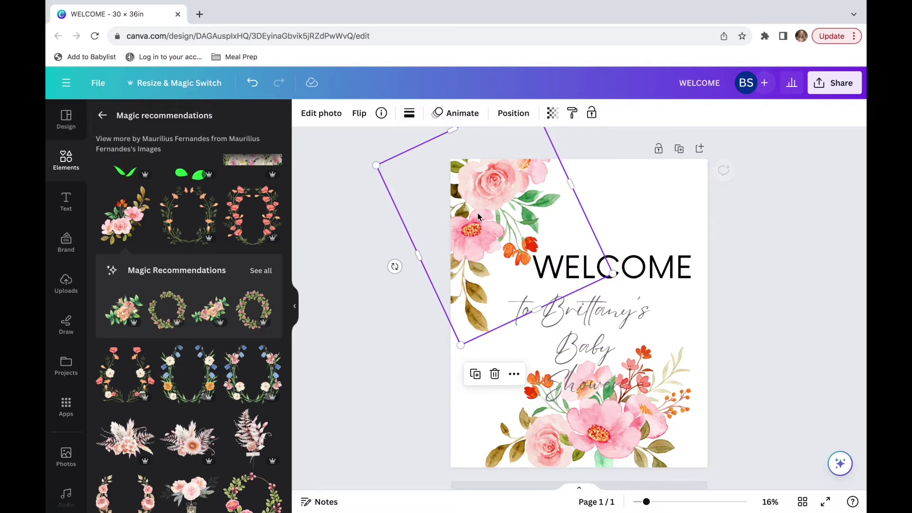
Move and tilt the bottom-right bouquet about 6°, and shift the script text left
{"action": "left_click", "coordinate": [648, 417]}
{"action": "left_click_drag", "start_coordinate": [625, 426], "coordinate": [670, 427]}
{"action": "left_click_drag", "start_coordinate": [760, 416], "coordinate": [756, 384]}
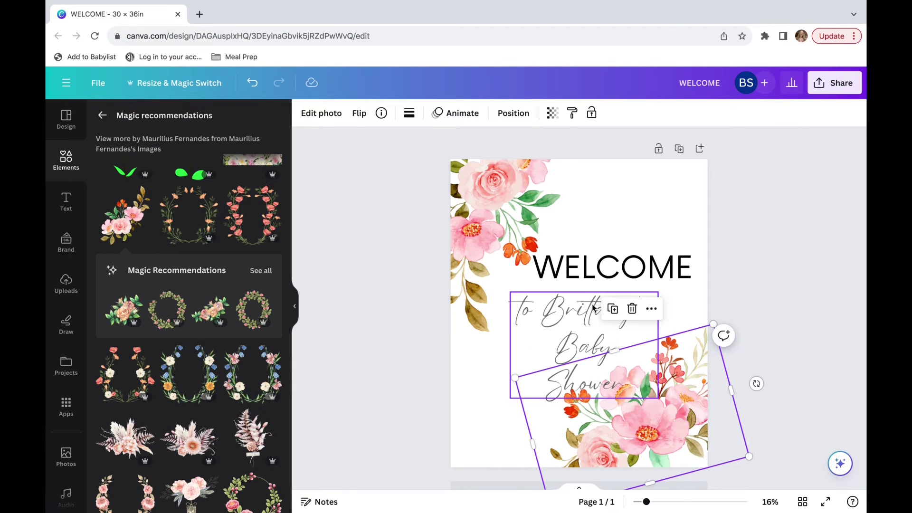
{"action": "left_click", "coordinate": [574, 325]}
{"action": "left_click_drag", "start_coordinate": [574, 326], "coordinate": [554, 317]}
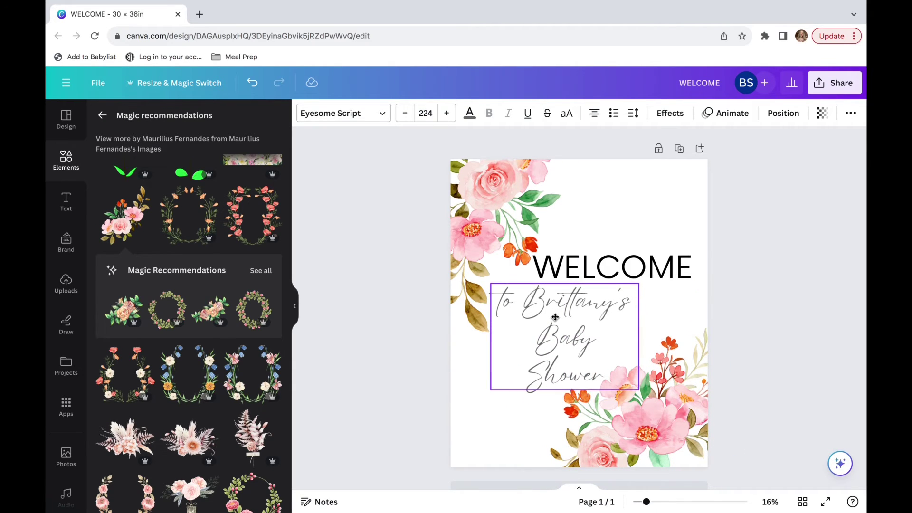
Deselect the script text on the sign
{"action": "left_click", "coordinate": [770, 309]}
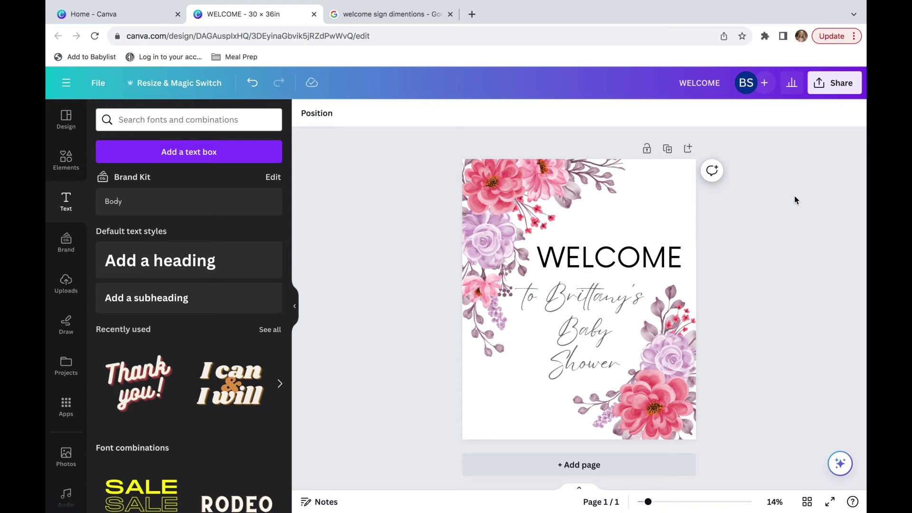
Create the welcome sign's public template link and copy it to the clipboard
{"action": "left_click", "coordinate": [839, 86]}
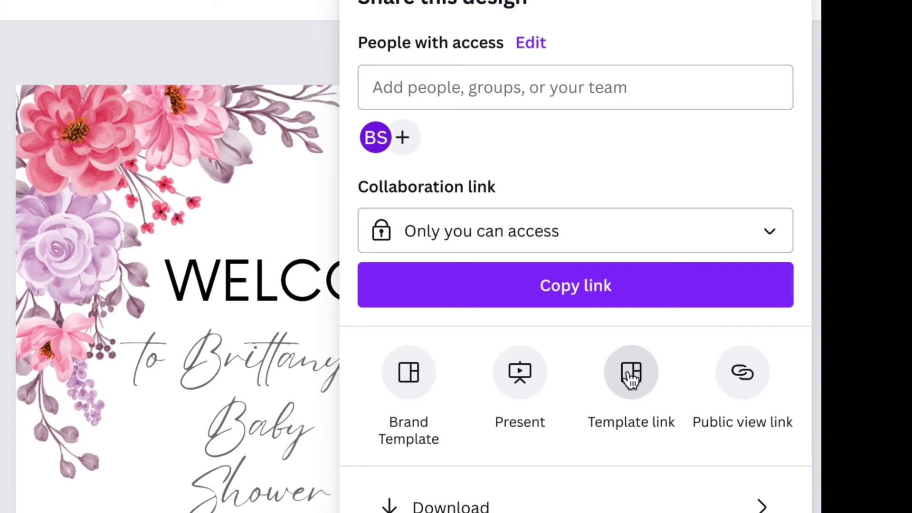
{"action": "left_click", "coordinate": [630, 377]}
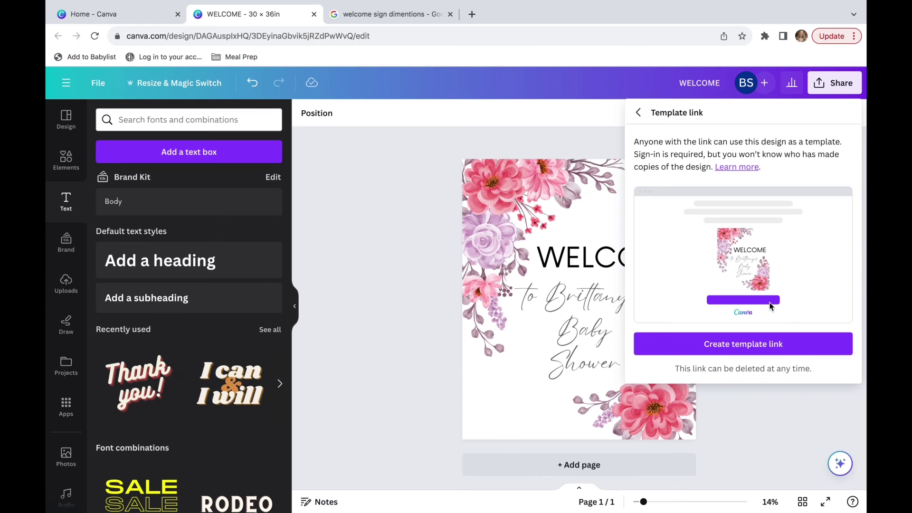
{"action": "left_click", "coordinate": [740, 351]}
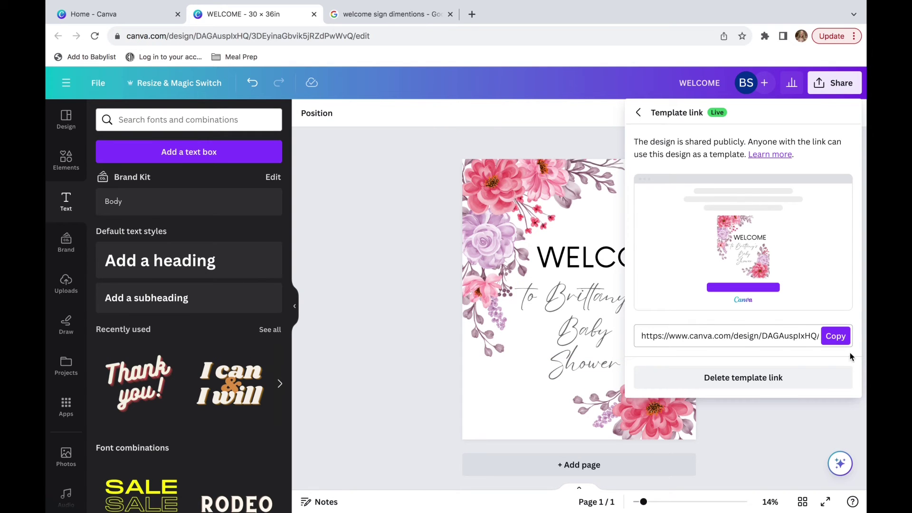
{"action": "left_click", "coordinate": [830, 341]}
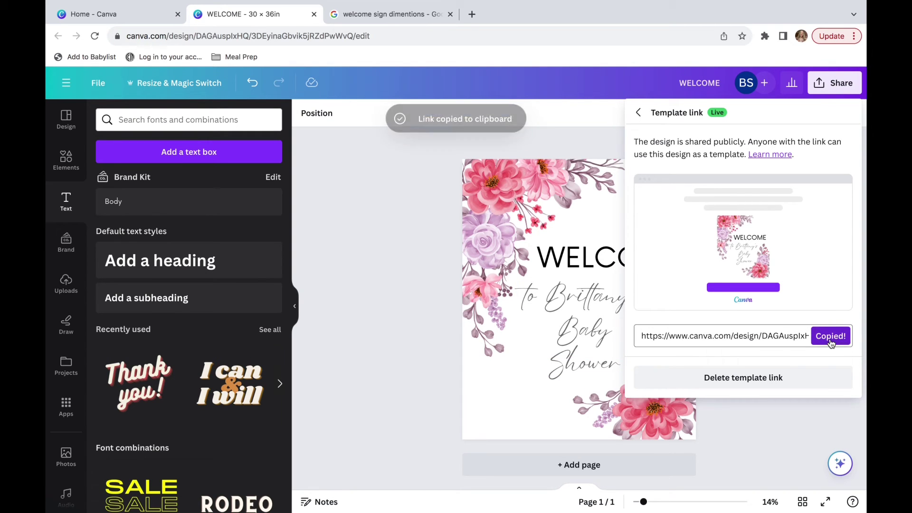
{"action": "left_click", "coordinate": [472, 14]}
Load the pasted template link and use it to create a new design
{"action": "key", "text": "super+v"}
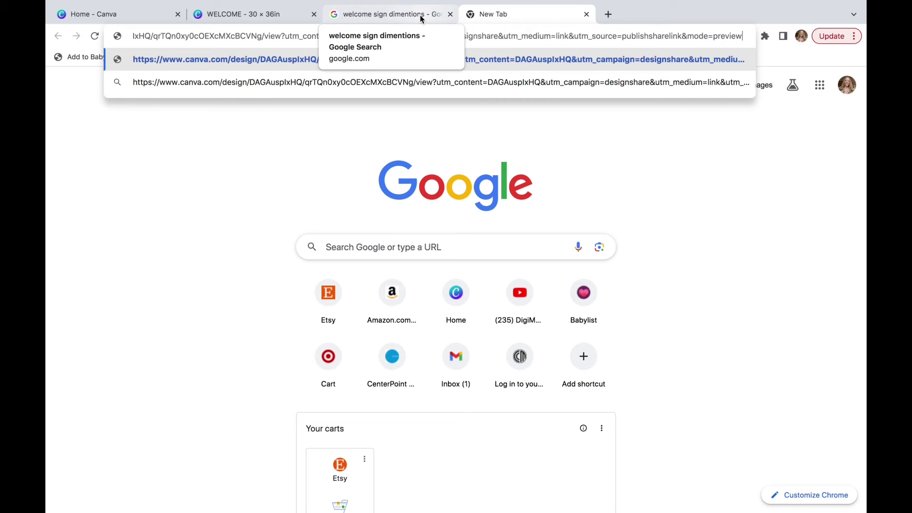
{"action": "key", "text": "Return"}
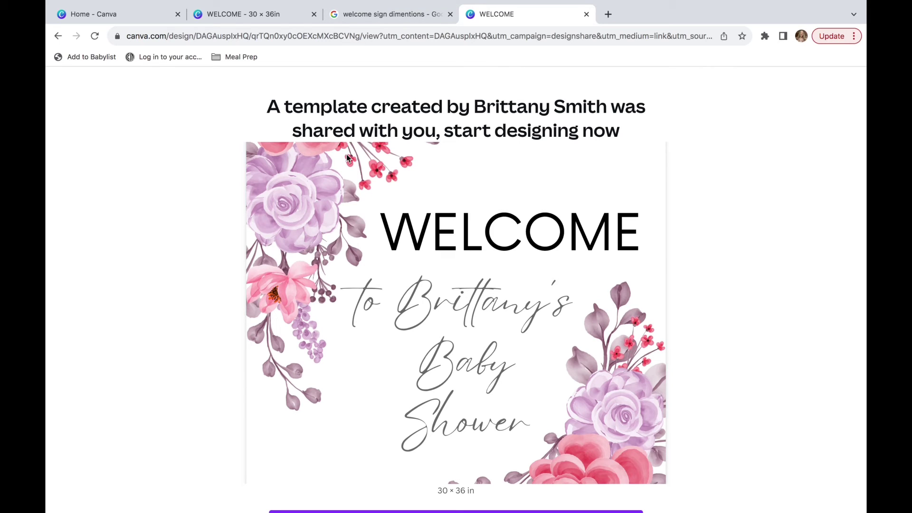
{"action": "scroll", "coordinate": [708, 241], "scroll_direction": "down", "scroll_amount": 2}
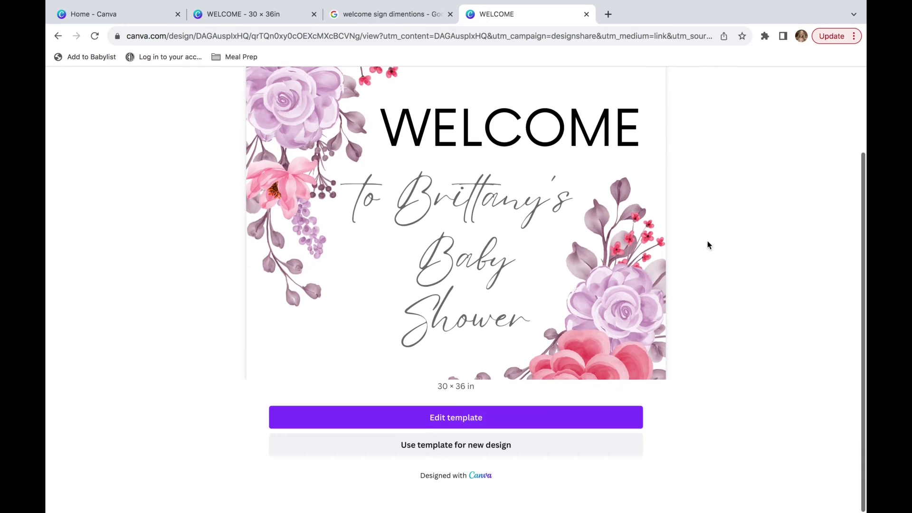
{"action": "left_click", "coordinate": [441, 449]}
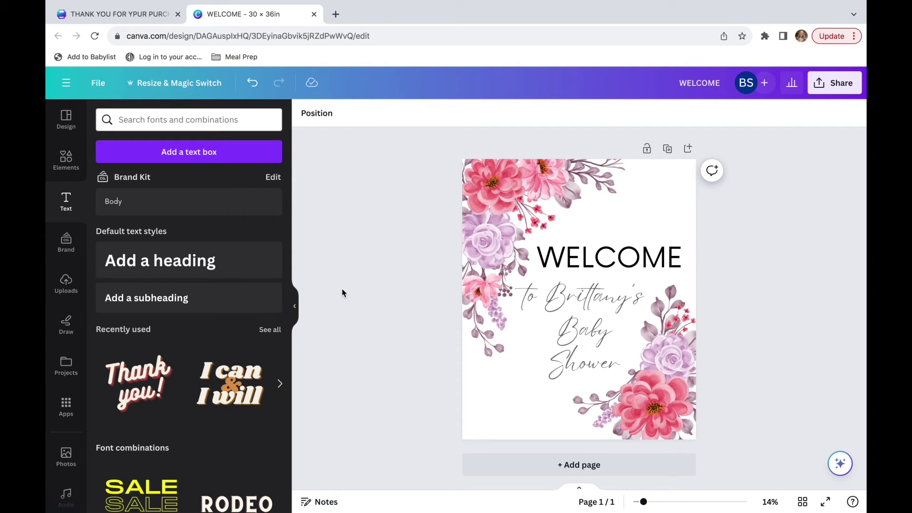
In the thank-you design, highlight the word HERE in the download line to add a link
{"action": "left_click", "coordinate": [103, 14]}
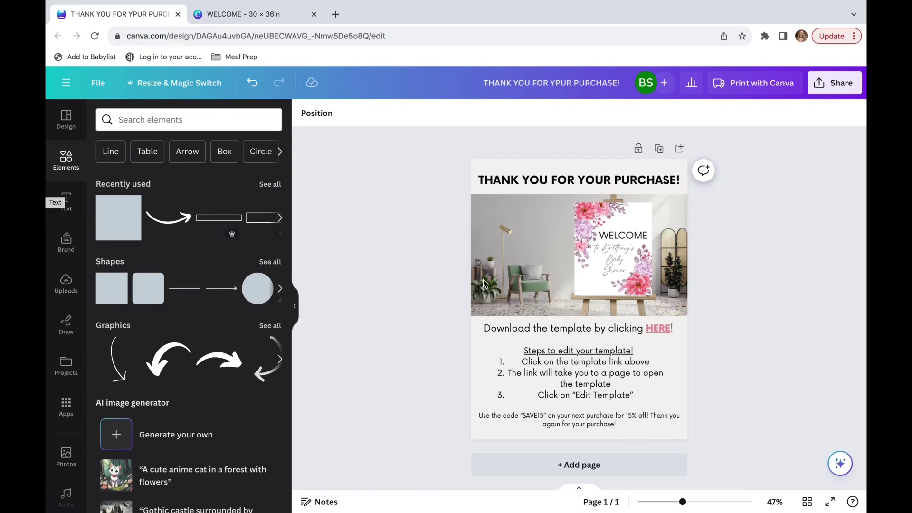
{"action": "left_click", "coordinate": [559, 257]}
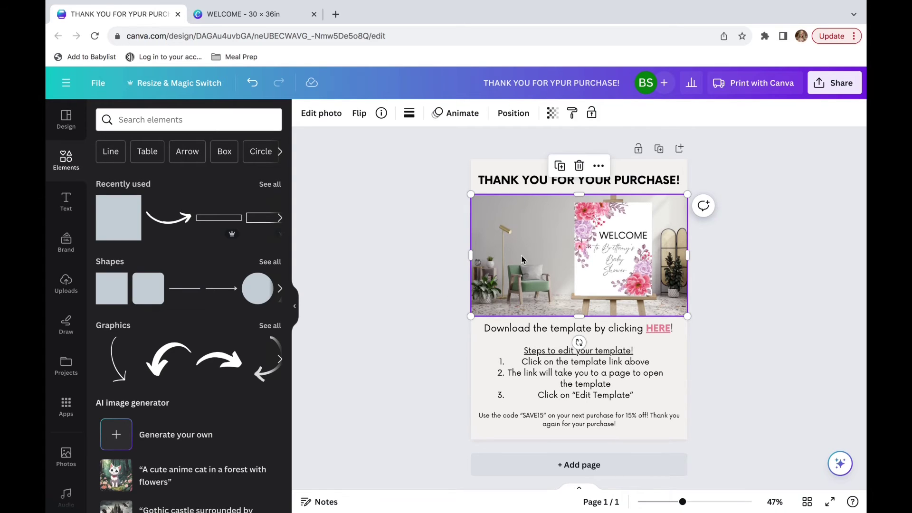
{"action": "left_click", "coordinate": [431, 316]}
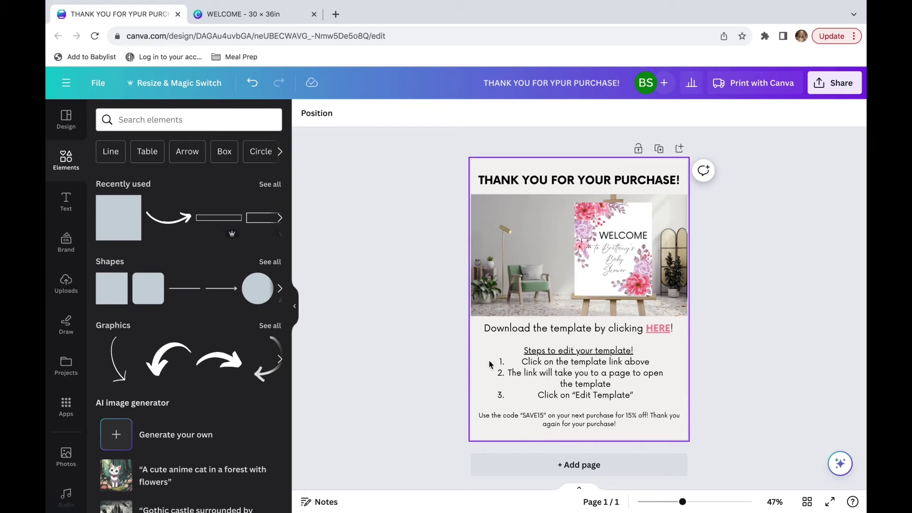
{"action": "left_click", "coordinate": [650, 331]}
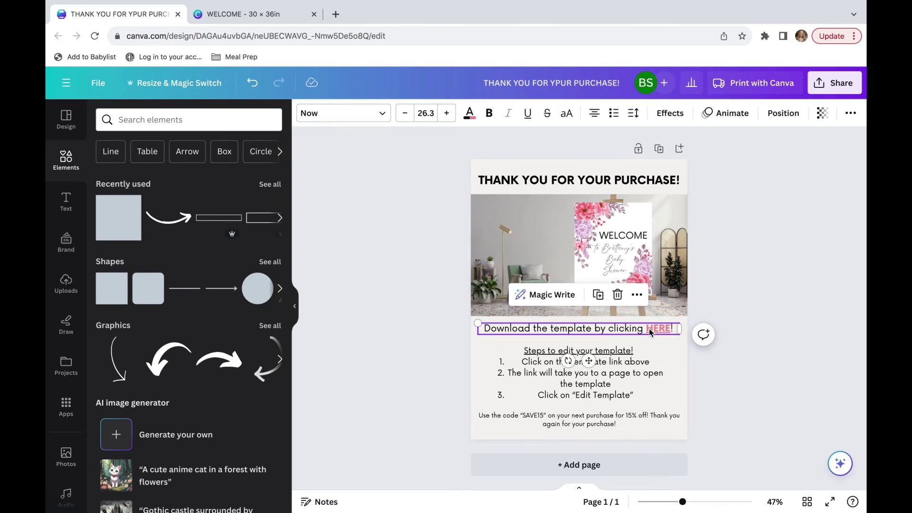
{"action": "left_click", "coordinate": [650, 332]}
{"action": "left_click_drag", "start_coordinate": [645, 329], "coordinate": [670, 329]}
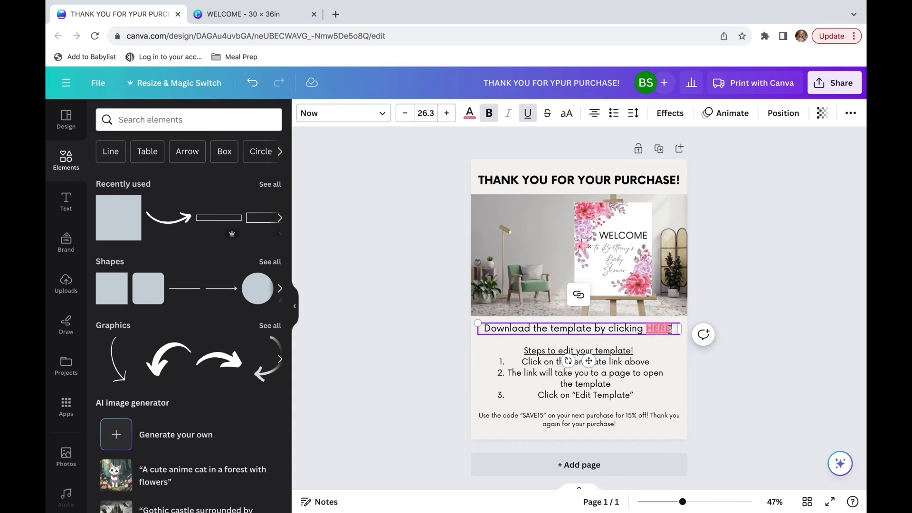
{"action": "left_click", "coordinate": [578, 296]}
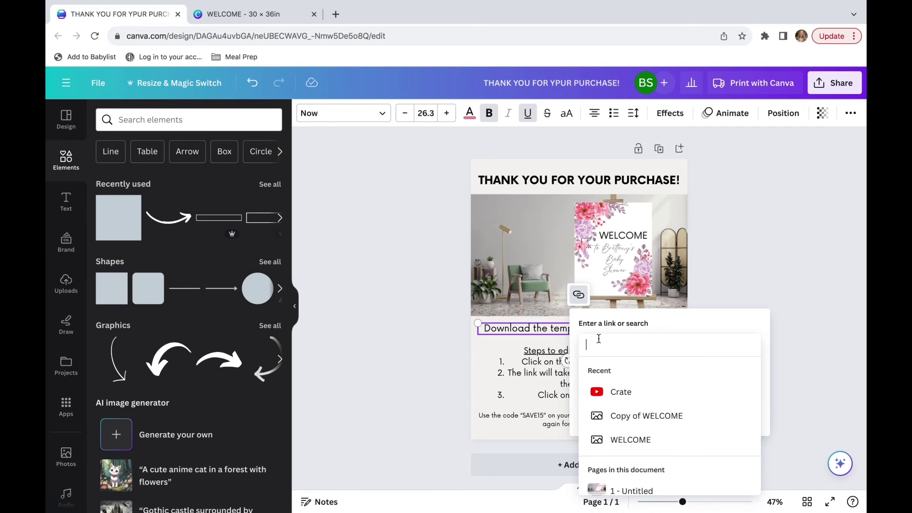
Copy the welcome sign's template link and apply it as the link on HERE!
{"action": "left_click", "coordinate": [260, 13]}
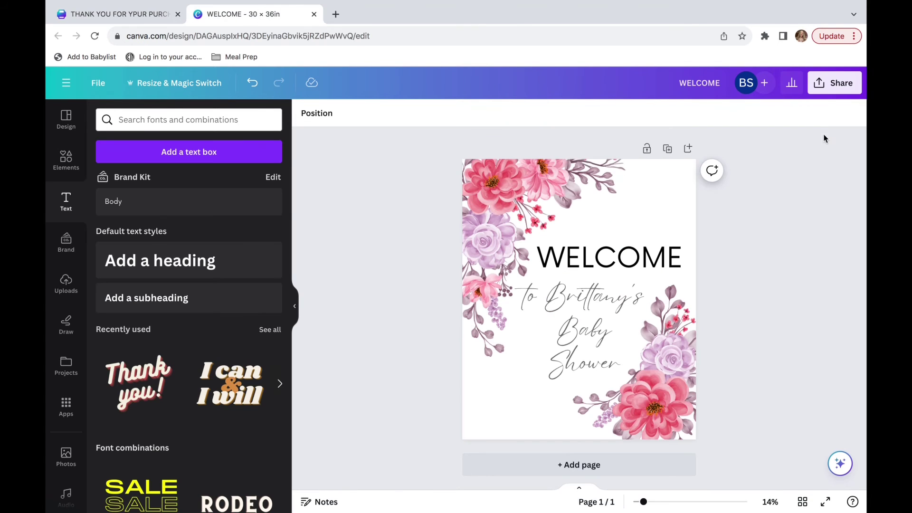
{"action": "left_click", "coordinate": [828, 92]}
{"action": "left_click", "coordinate": [659, 304]}
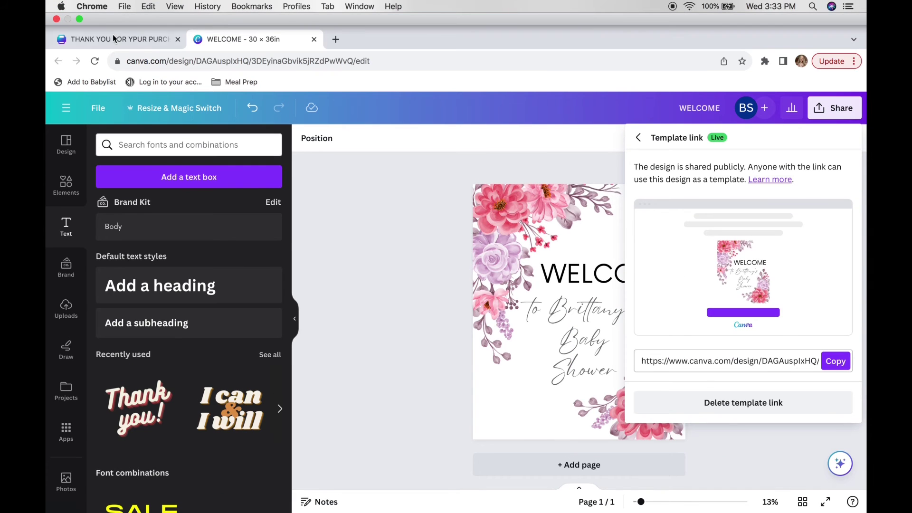
{"action": "left_click", "coordinate": [118, 14]}
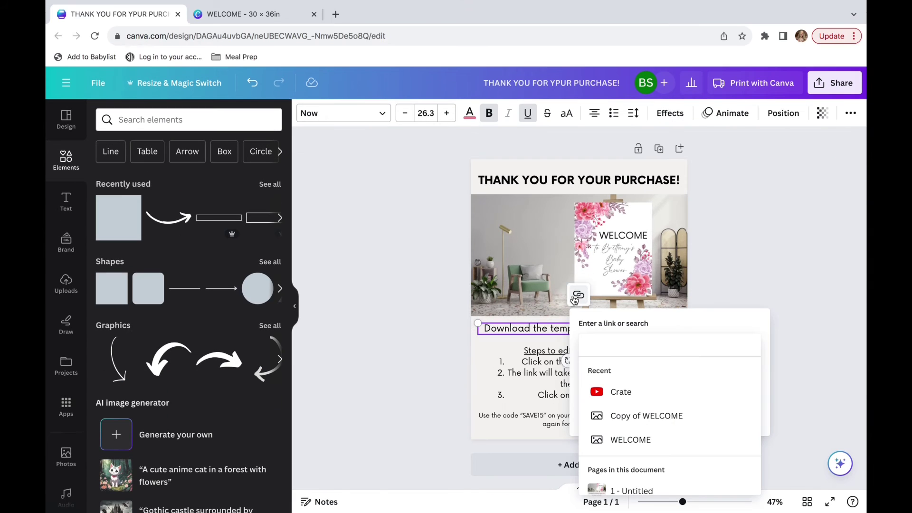
{"action": "key", "text": "super+v"}
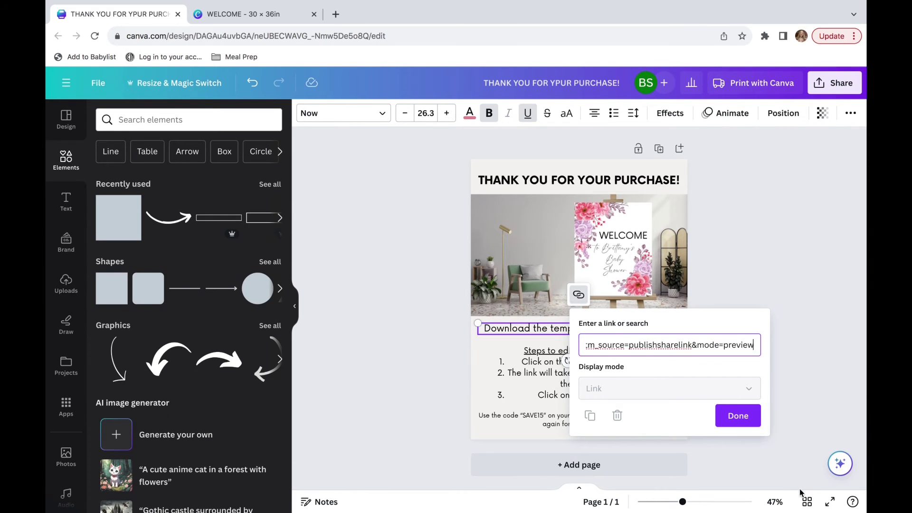
{"action": "key", "text": "Return"}
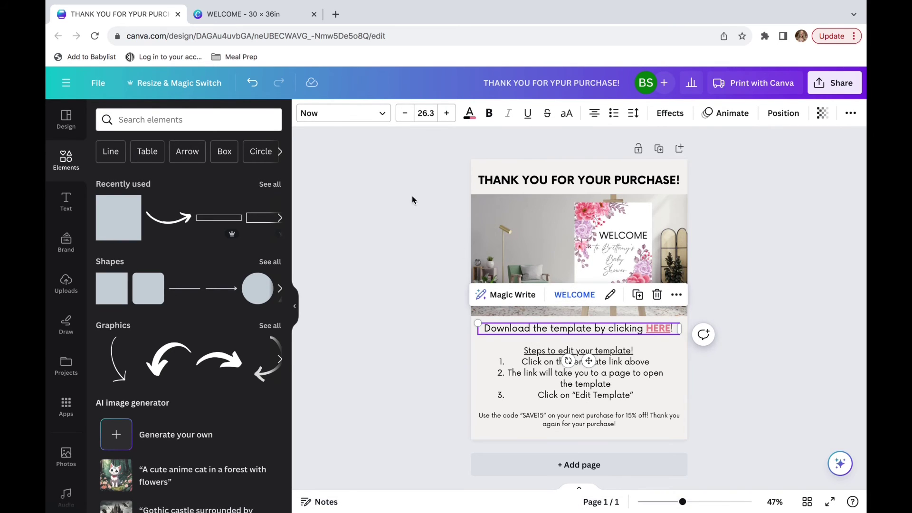
{"action": "left_click", "coordinate": [272, 12]}
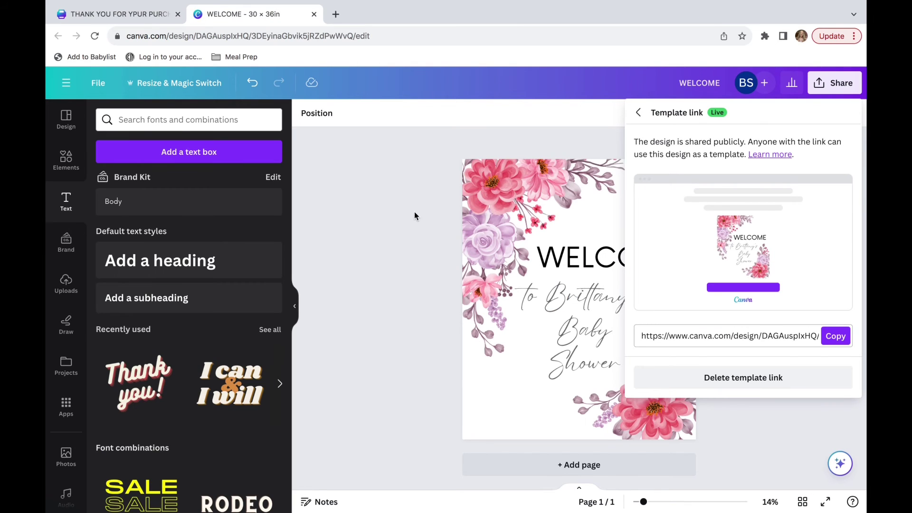
{"action": "left_click", "coordinate": [119, 7]}
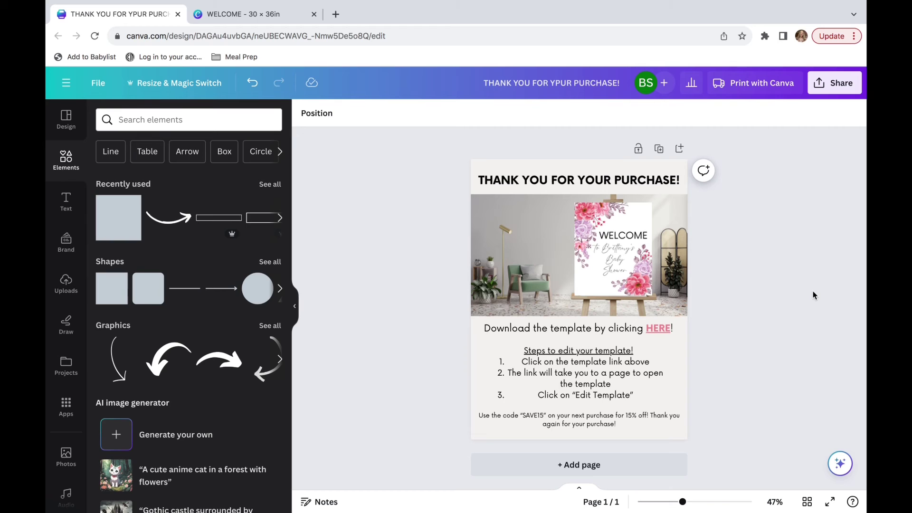
Open Etsy and start a new promo code from Shop Manager's Sales and discounts page
{"action": "mouse_move", "coordinate": [589, 2]}
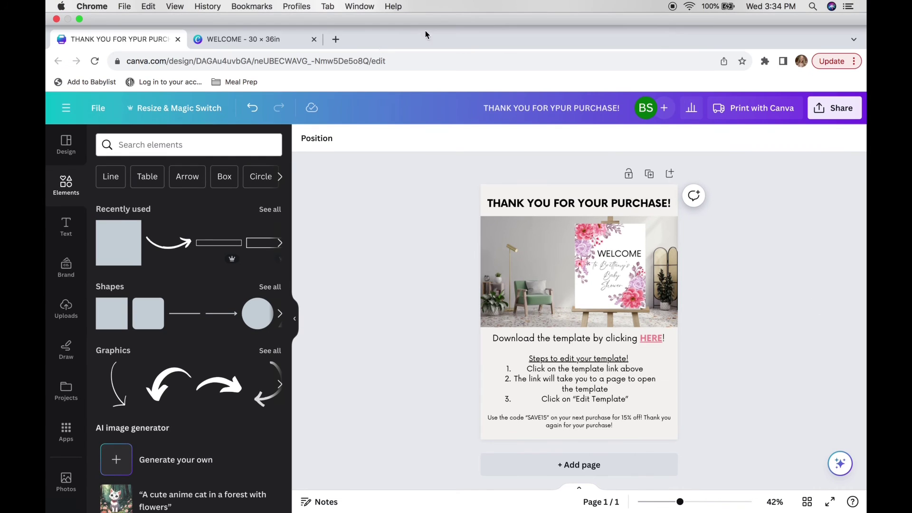
{"action": "left_click", "coordinate": [338, 41]}
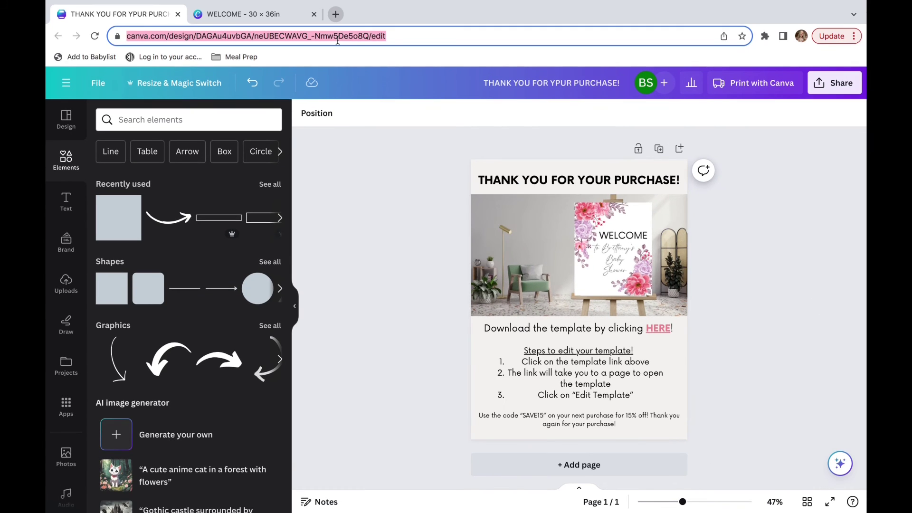
{"action": "left_click", "coordinate": [336, 14]}
{"action": "type", "text": "et"}
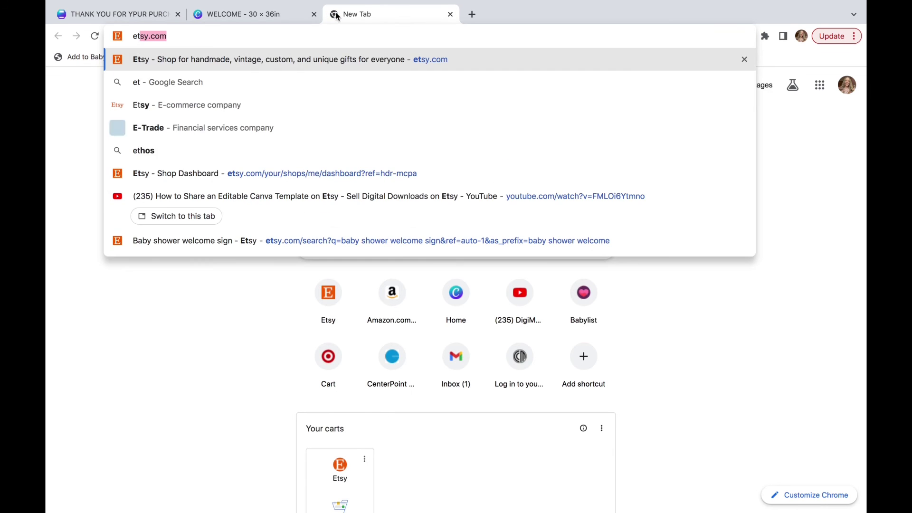
{"action": "key", "text": "Return"}
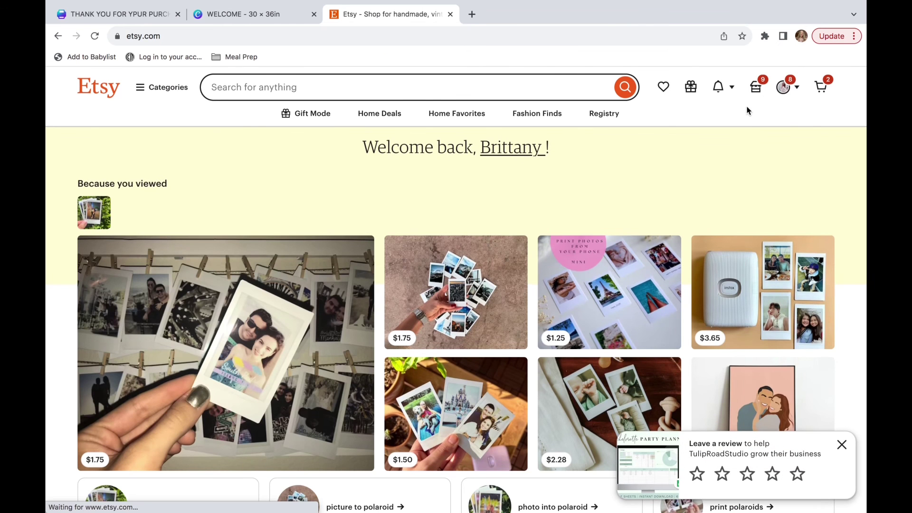
{"action": "left_click", "coordinate": [754, 88]}
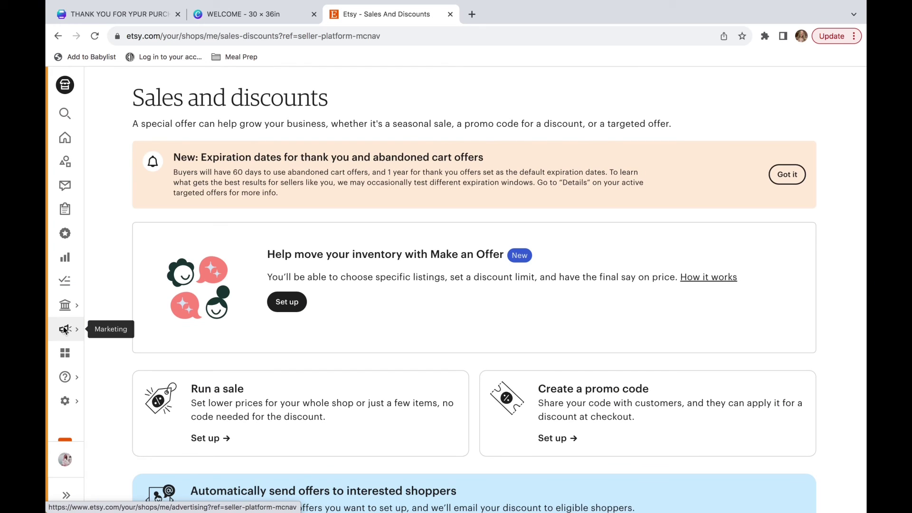
{"action": "left_click", "coordinate": [65, 329]}
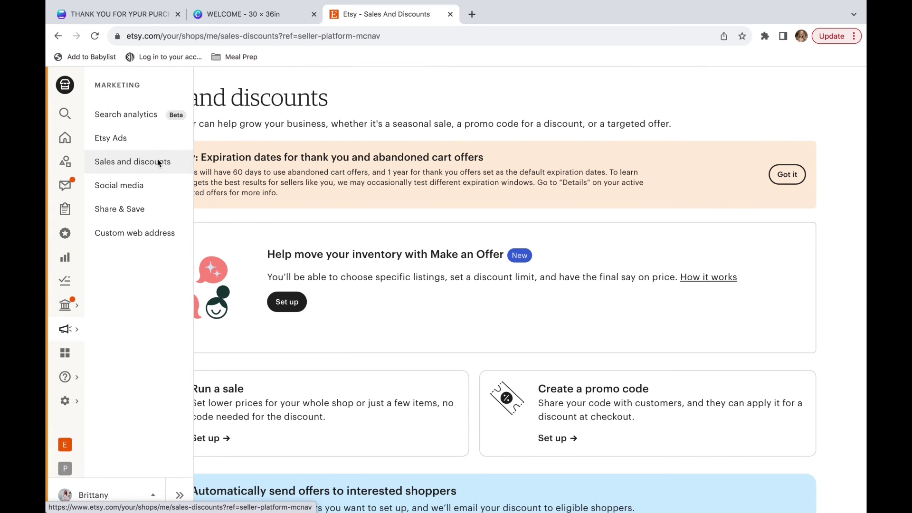
{"action": "left_click", "coordinate": [142, 163]}
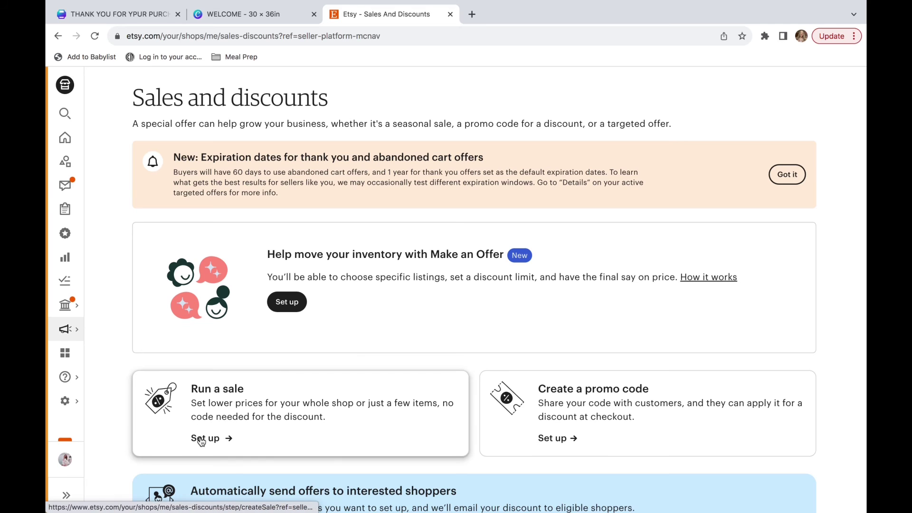
{"action": "left_click", "coordinate": [555, 438]}
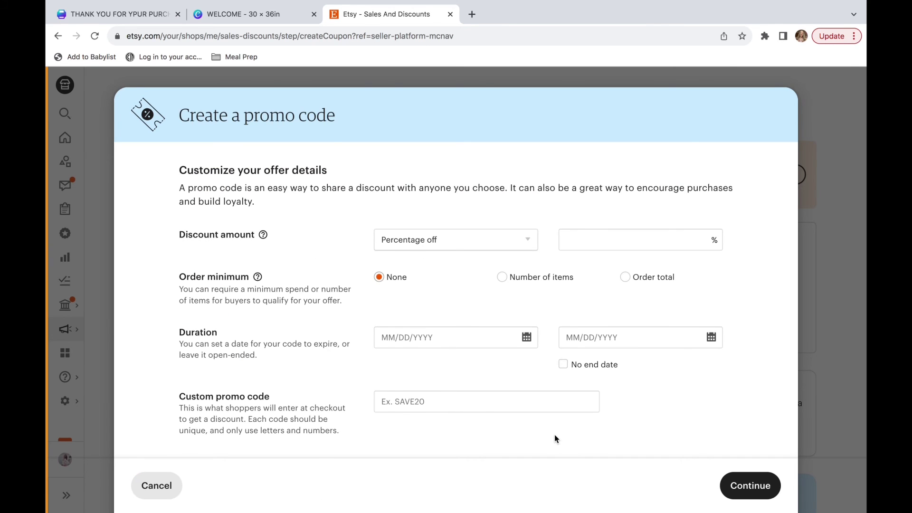
Set the promo to 15% off, starting March 27, 2024
{"action": "left_click", "coordinate": [475, 242]}
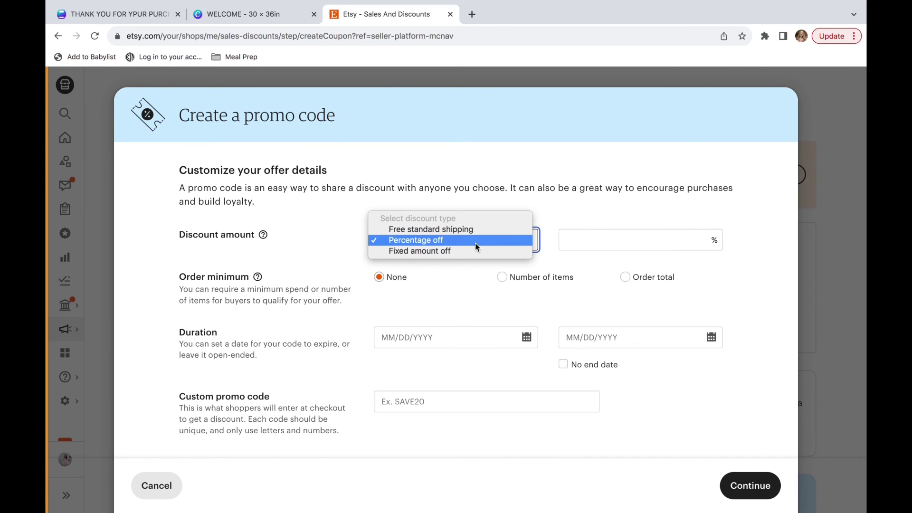
{"action": "left_click", "coordinate": [474, 243]}
{"action": "left_click", "coordinate": [577, 243]}
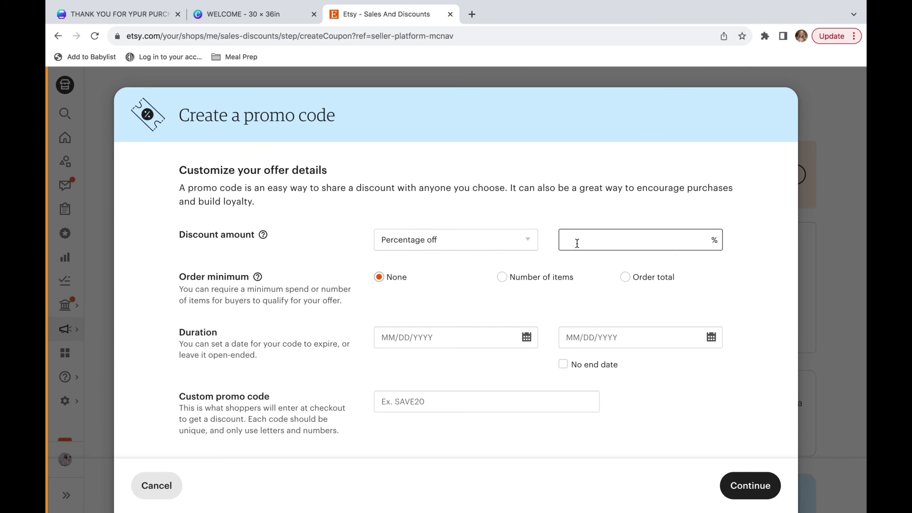
{"action": "type", "text": "15"}
{"action": "left_click", "coordinate": [521, 304]}
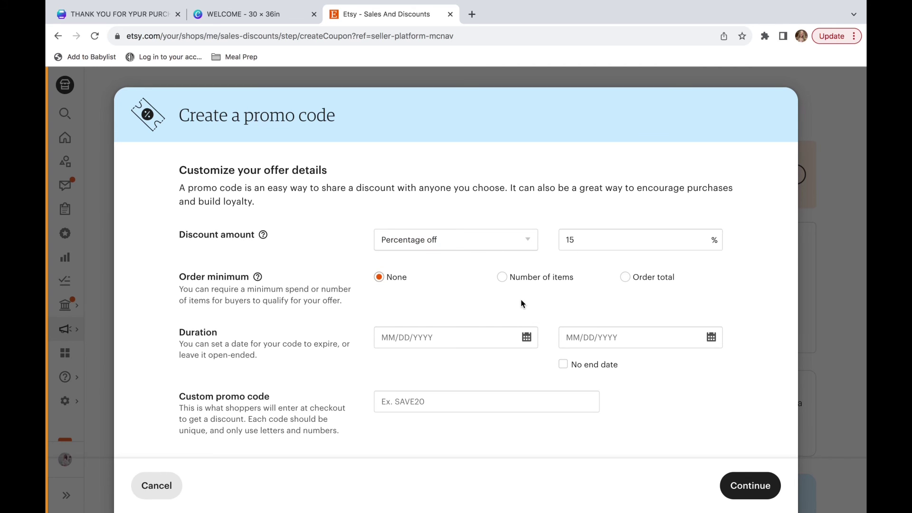
{"action": "left_click", "coordinate": [512, 338]}
{"action": "scroll", "coordinate": [467, 346], "scroll_direction": "down", "scroll_amount": 2}
{"action": "scroll", "coordinate": [463, 360], "scroll_direction": "down", "scroll_amount": 2}
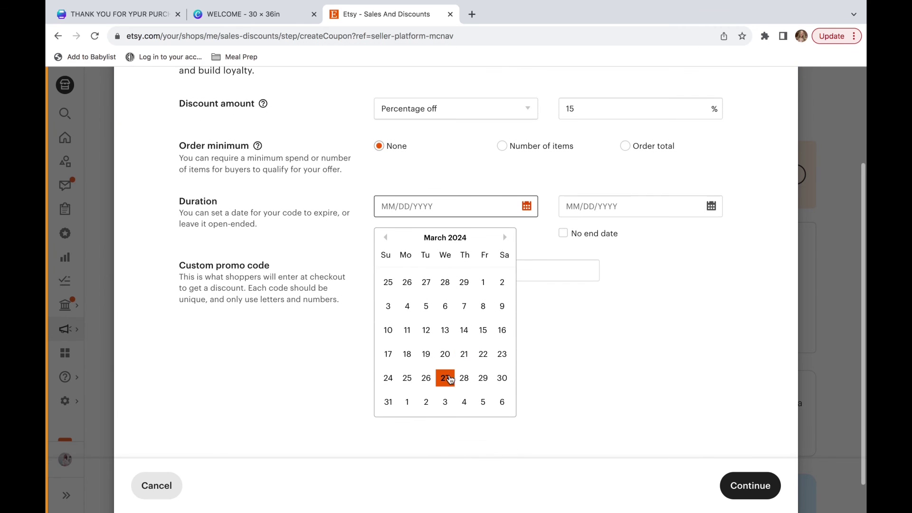
{"action": "left_click", "coordinate": [447, 384]}
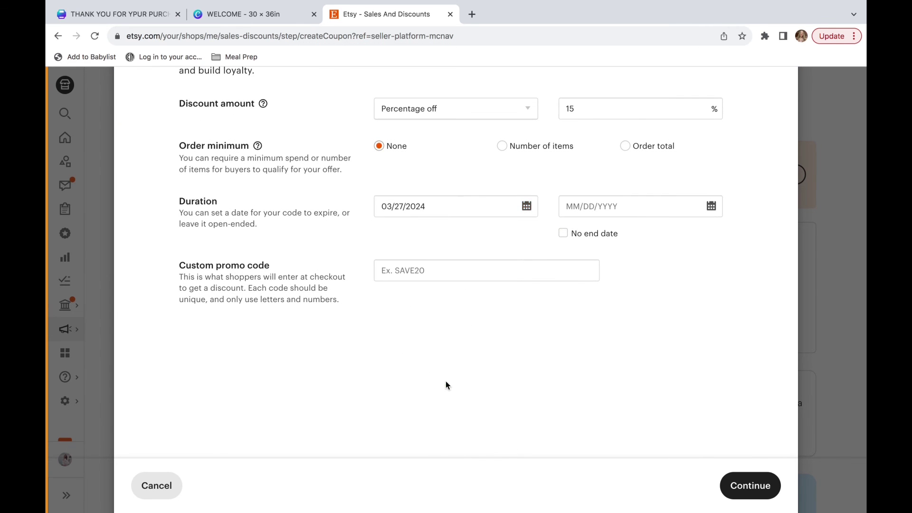
Give it no end date and code SAVE15, apply shop-wide, and create it
{"action": "left_click", "coordinate": [675, 209]}
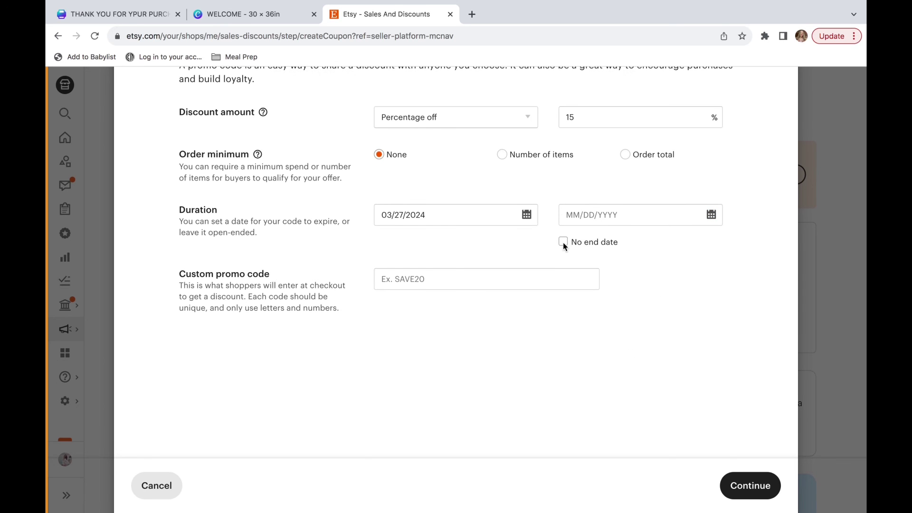
{"action": "left_click", "coordinate": [563, 242]}
{"action": "left_click", "coordinate": [403, 277]}
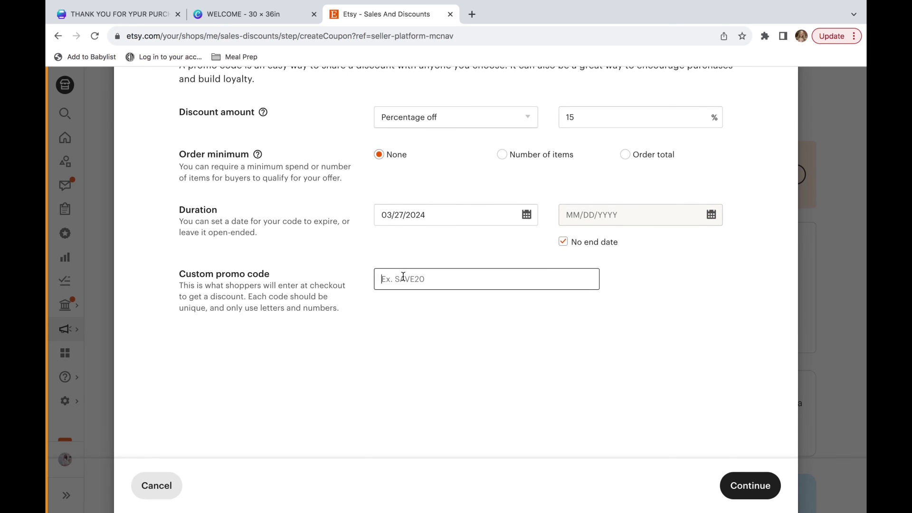
{"action": "type", "text": "SAVE15"}
{"action": "left_click", "coordinate": [749, 494]}
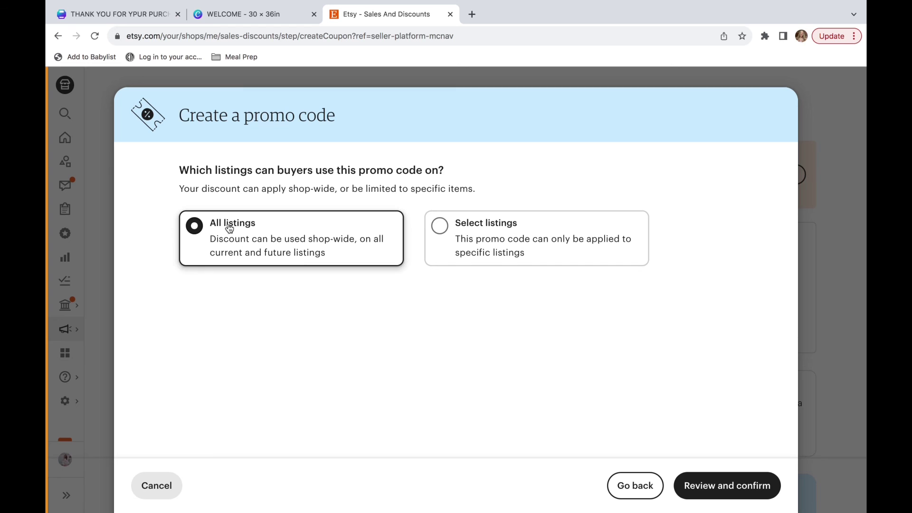
{"action": "left_click", "coordinate": [715, 487]}
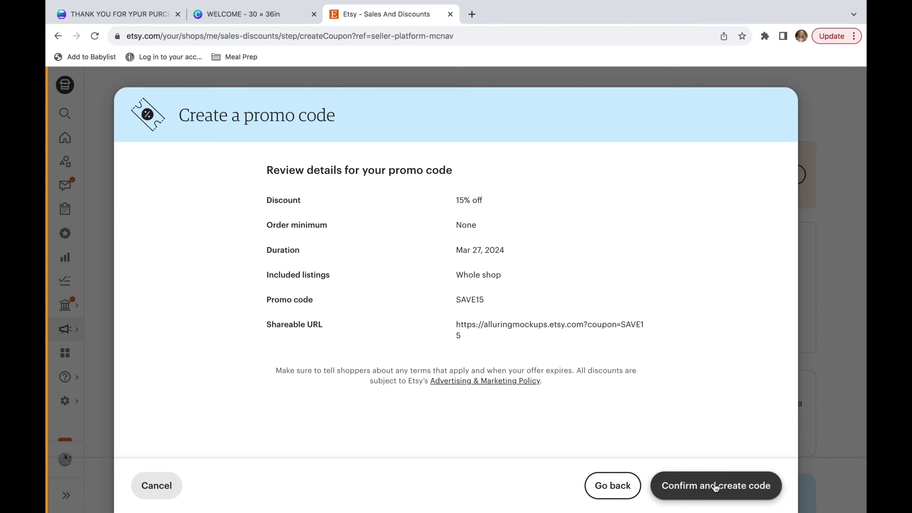
{"action": "left_click", "coordinate": [715, 486]}
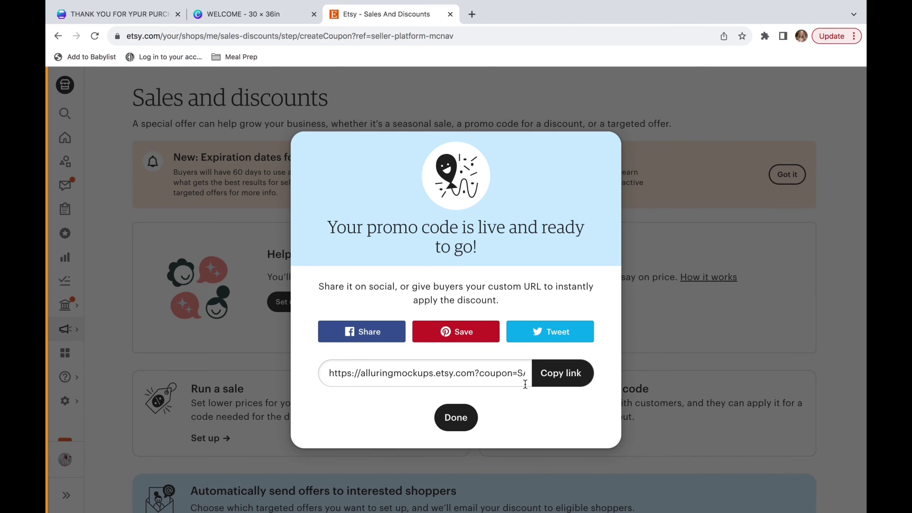
Dismiss the Etsy promo code success dialog with Done
{"action": "left_click", "coordinate": [454, 417]}
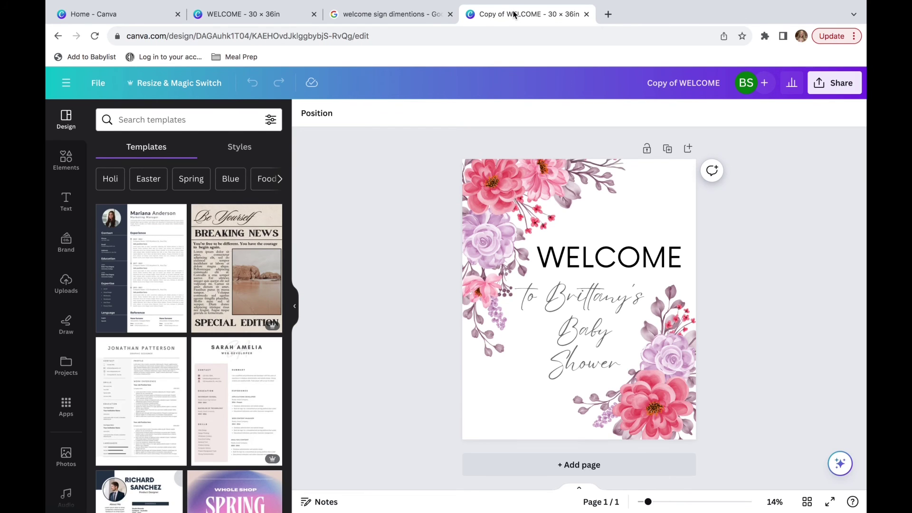